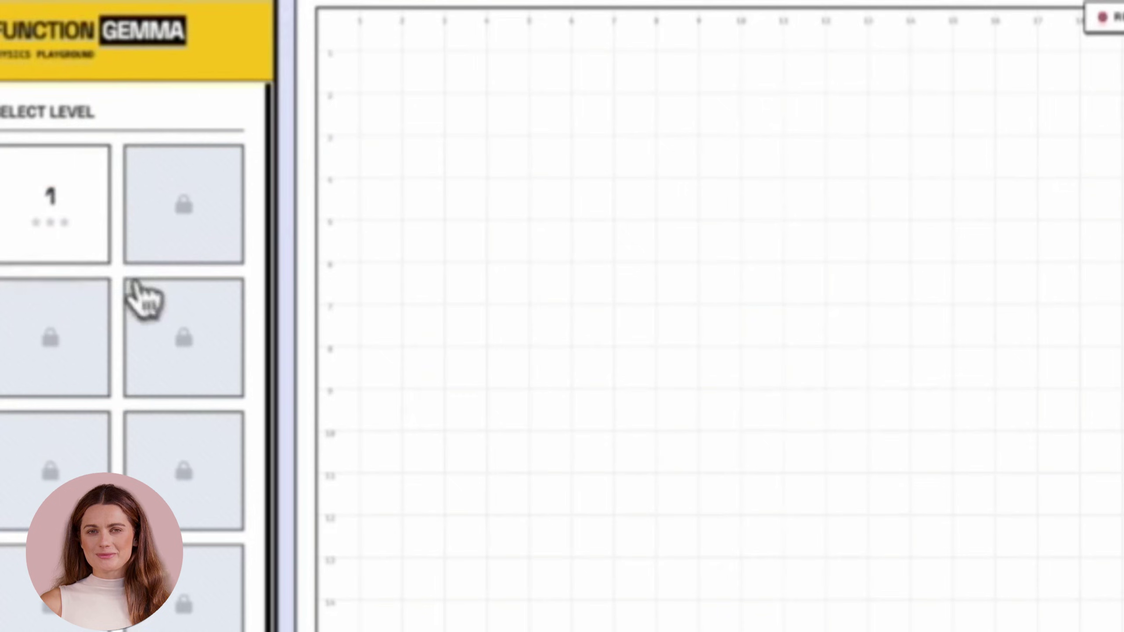
# - Start the Level 1 tutorial and advance to Level 2, The Bridge
pyautogui.click(55, 203)
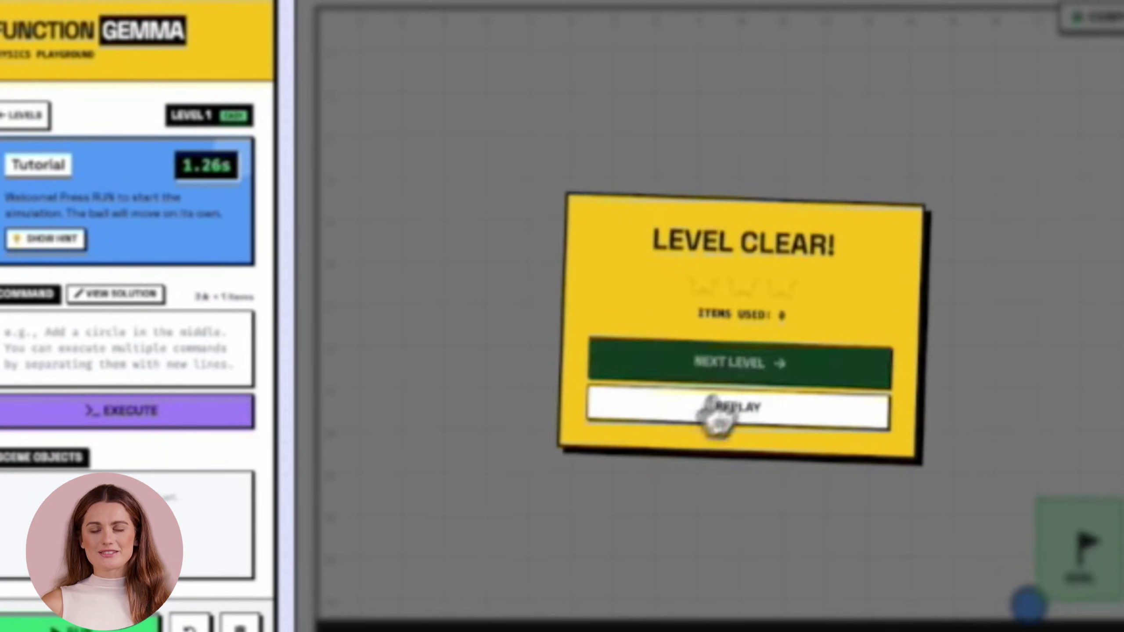
pyautogui.click(718, 386)
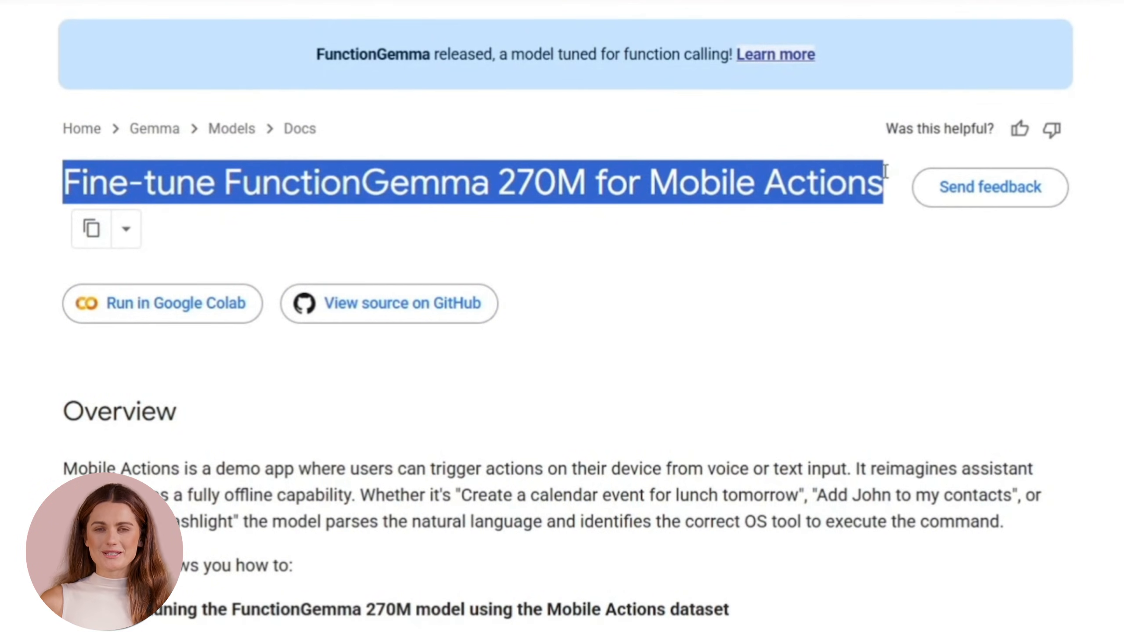
# - Highlight and clear the guide's title, Overview sentences and deployment step while reading to the show_map example
pyautogui.click(710, 264)
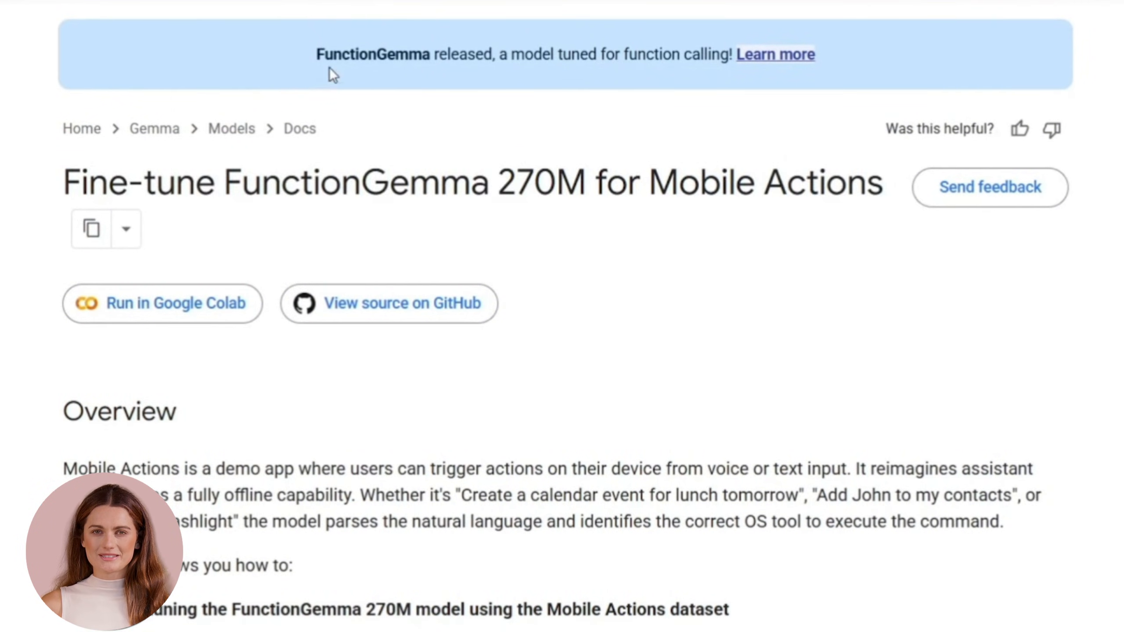
pyautogui.scroll(-2, 263, 305)
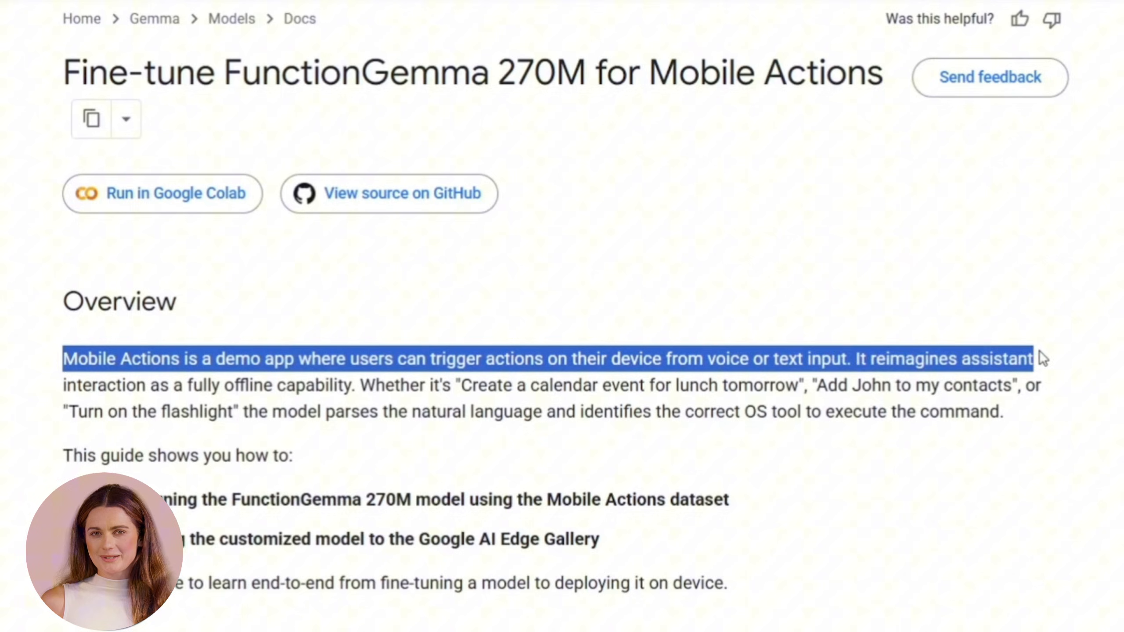
pyautogui.moveTo(1042, 358); pyautogui.dragTo(641, 386)
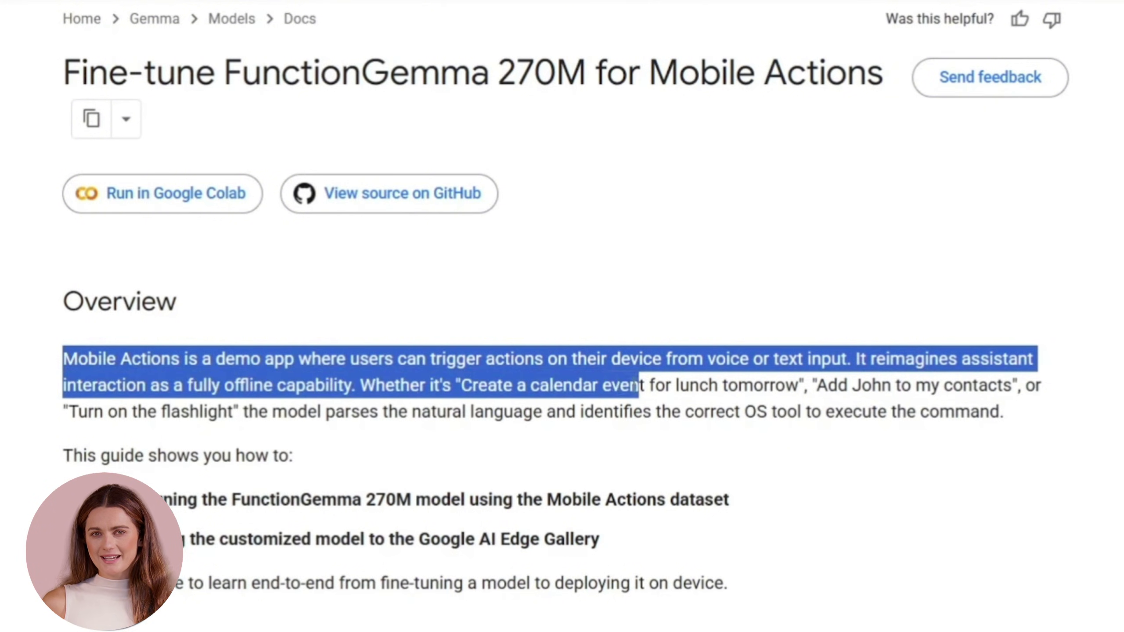
pyautogui.click(361, 379)
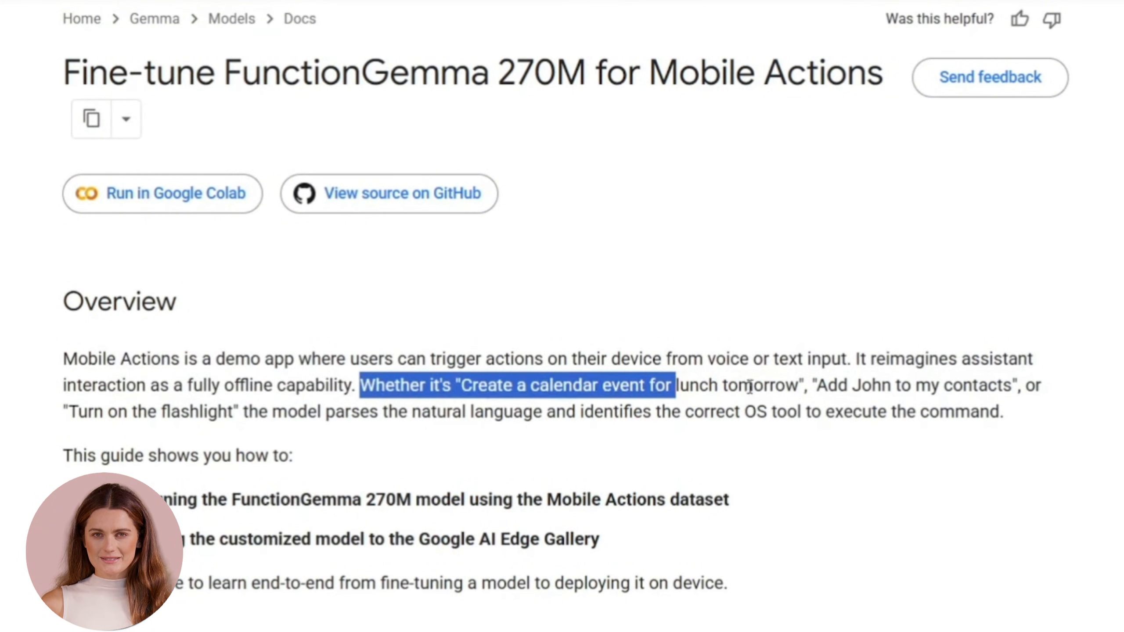
pyautogui.moveTo(749, 386); pyautogui.dragTo(1040, 456)
pyautogui.click(735, 453)
pyautogui.scroll(-3, 404, 466)
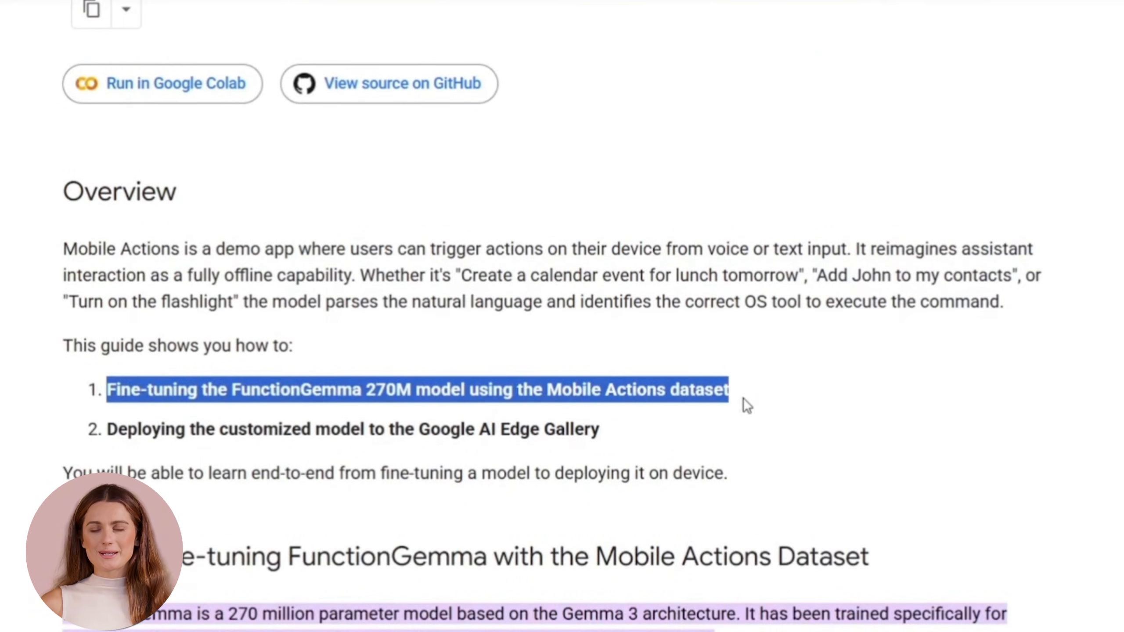
pyautogui.click(677, 424)
pyautogui.scroll(-5, 614, 395)
pyautogui.scroll(-3, 527, 281)
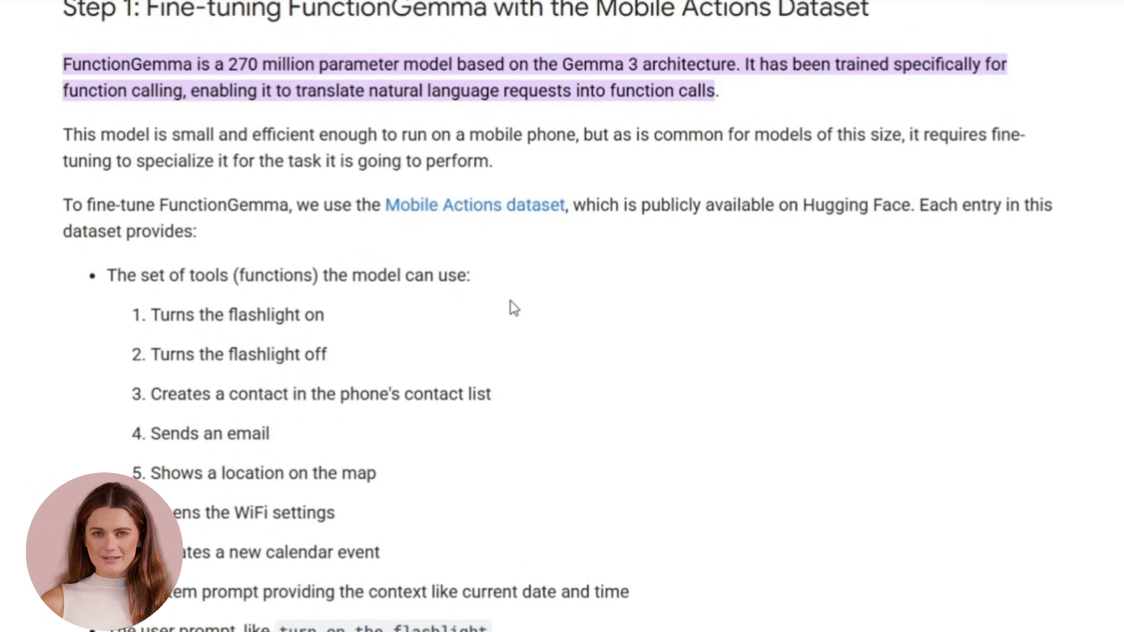
pyautogui.scroll(-4, 512, 319)
pyautogui.scroll(-1, 512, 319)
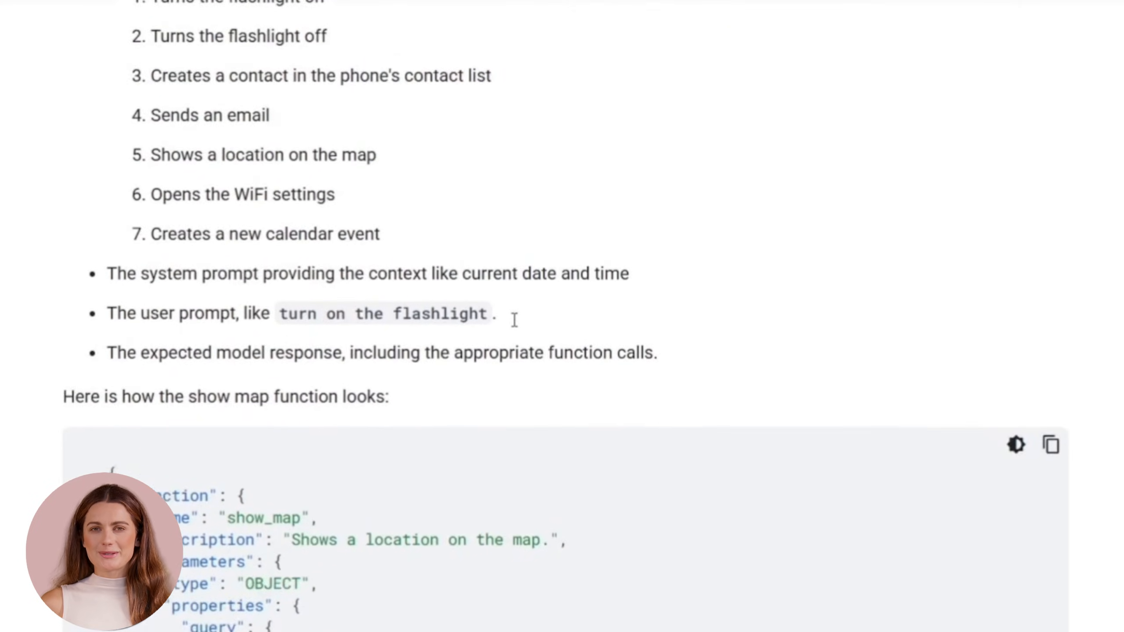
pyautogui.scroll(-1, 511, 320)
pyautogui.scroll(-1, 516, 311)
pyautogui.scroll(-6, 475, 422)
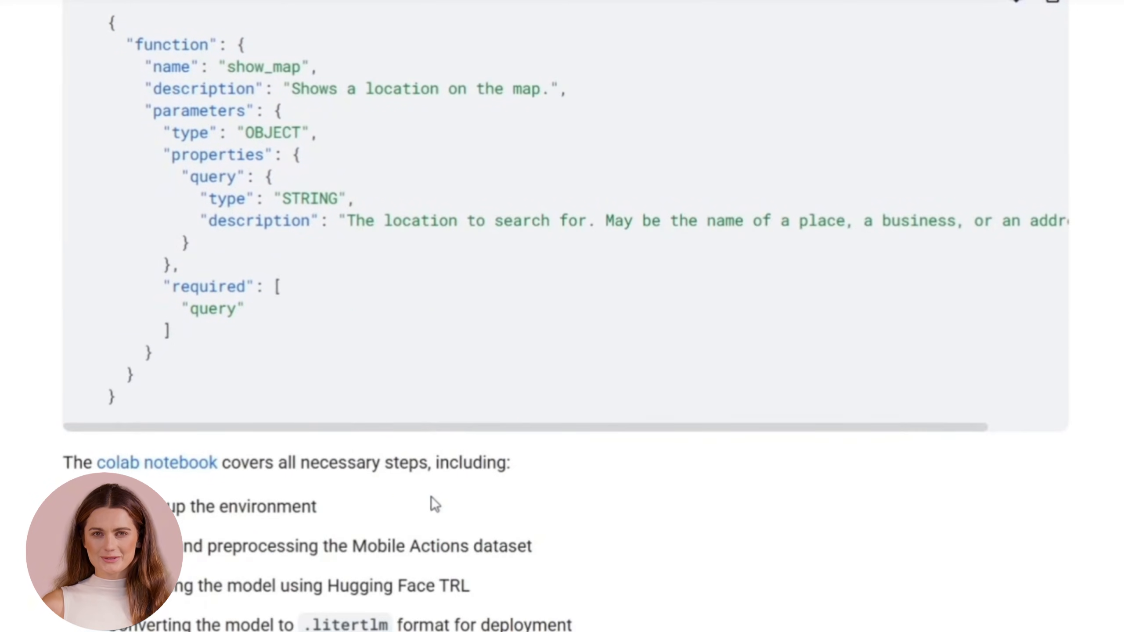
pyautogui.scroll(-5, 397, 615)
pyautogui.scroll(-1, 211, 167)
pyautogui.scroll(-4, 202, 176)
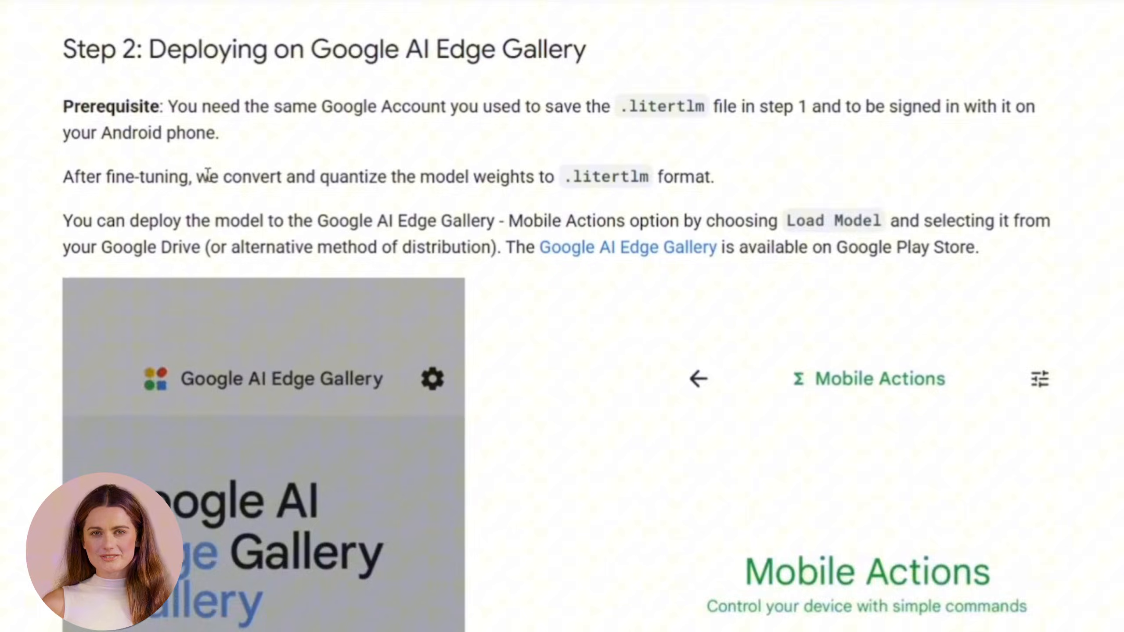
pyautogui.scroll(5, 202, 175)
pyautogui.scroll(5, 104, 293)
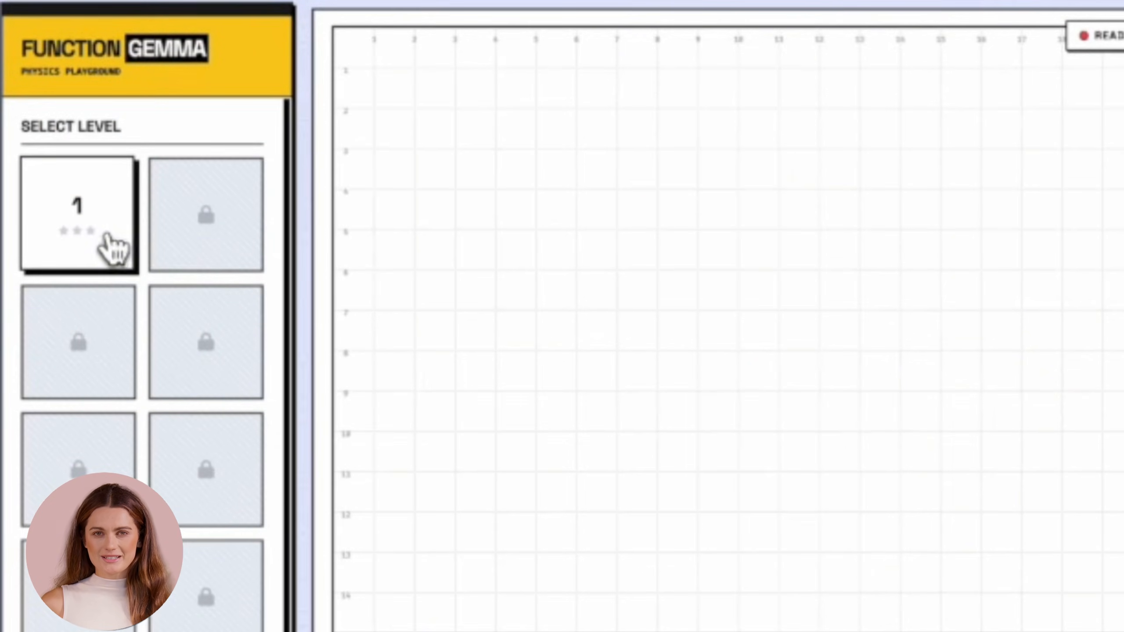
# - Run the Level 1 tutorial and continue to Level 2, The Bridge
pyautogui.click(112, 248)
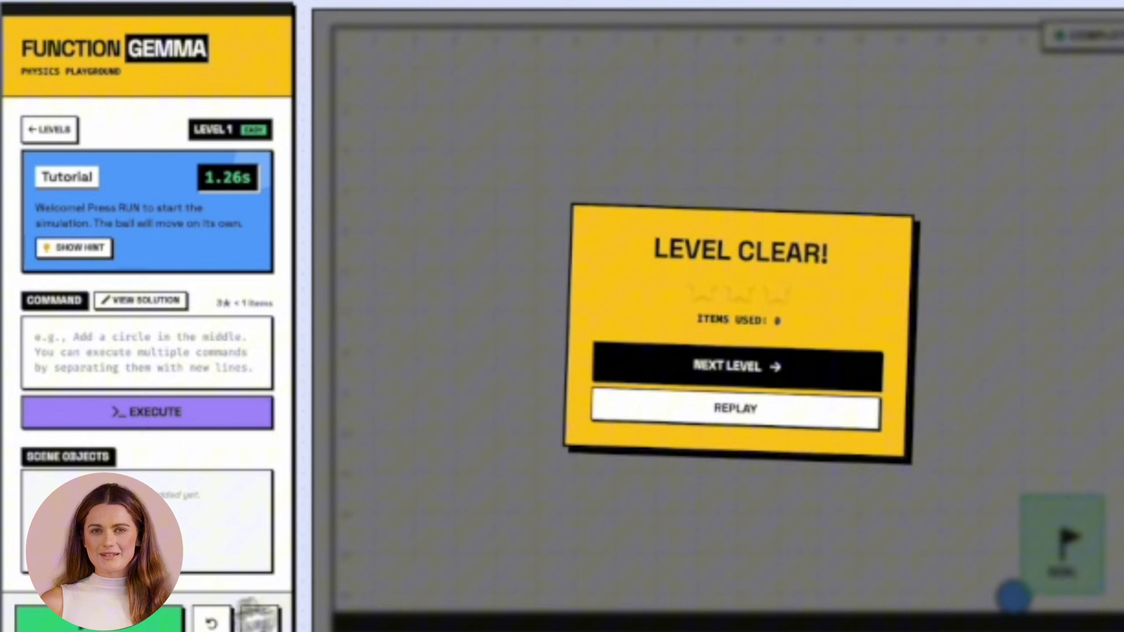
pyautogui.click(750, 377)
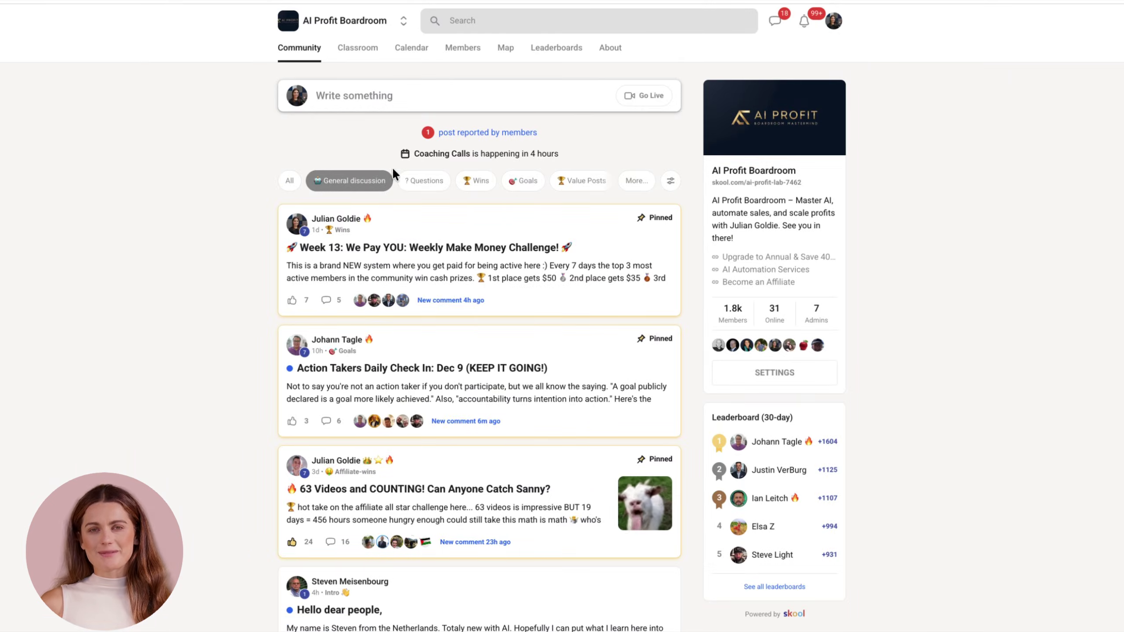
# - Filter to General discussion and Questions, reading the advanced-start question and the logo-tool post
pyautogui.click(377, 180)
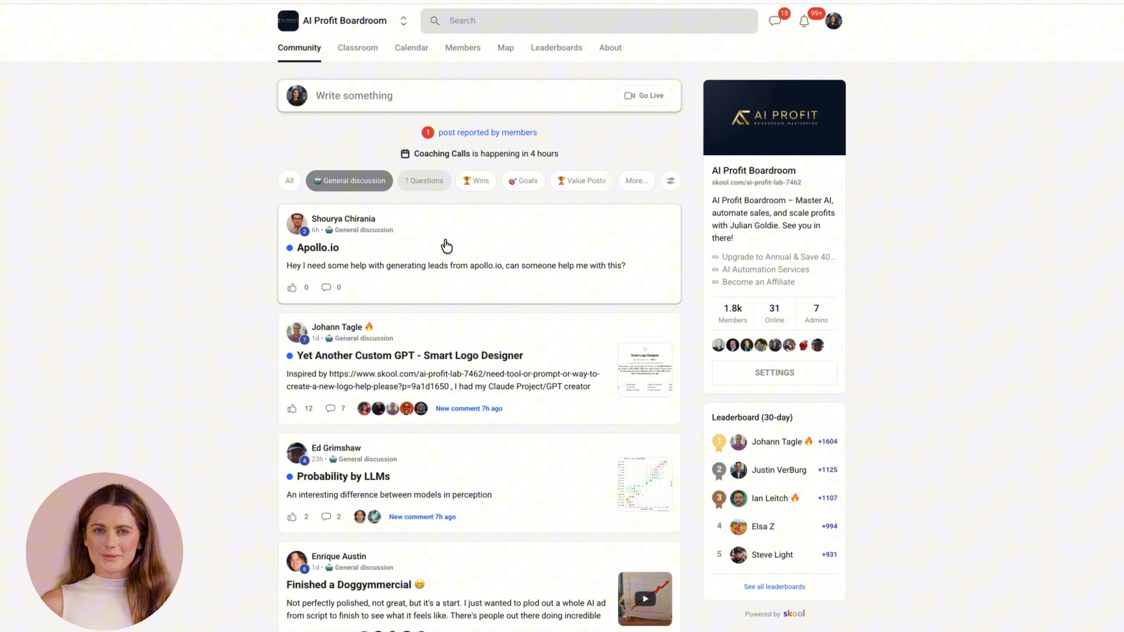
pyautogui.scroll(-5, 433, 244)
pyautogui.scroll(-5, 474, 352)
pyautogui.scroll(-5, 474, 420)
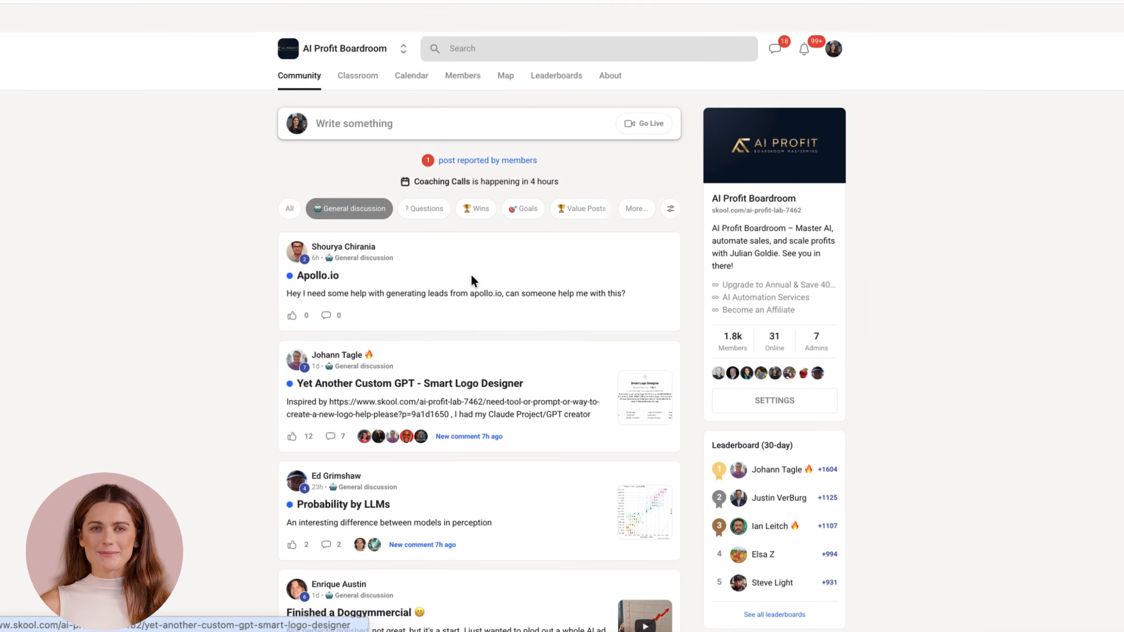
pyautogui.click(474, 180)
pyautogui.click(518, 234)
pyautogui.click(443, 327)
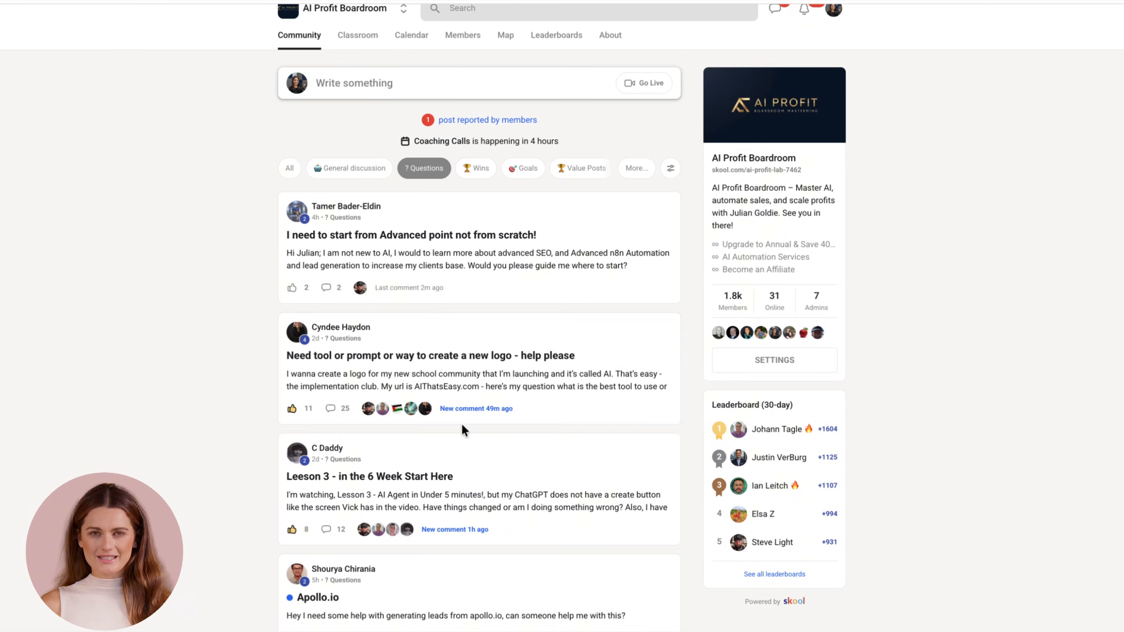
pyautogui.click(501, 356)
pyautogui.scroll(-5, 520, 258)
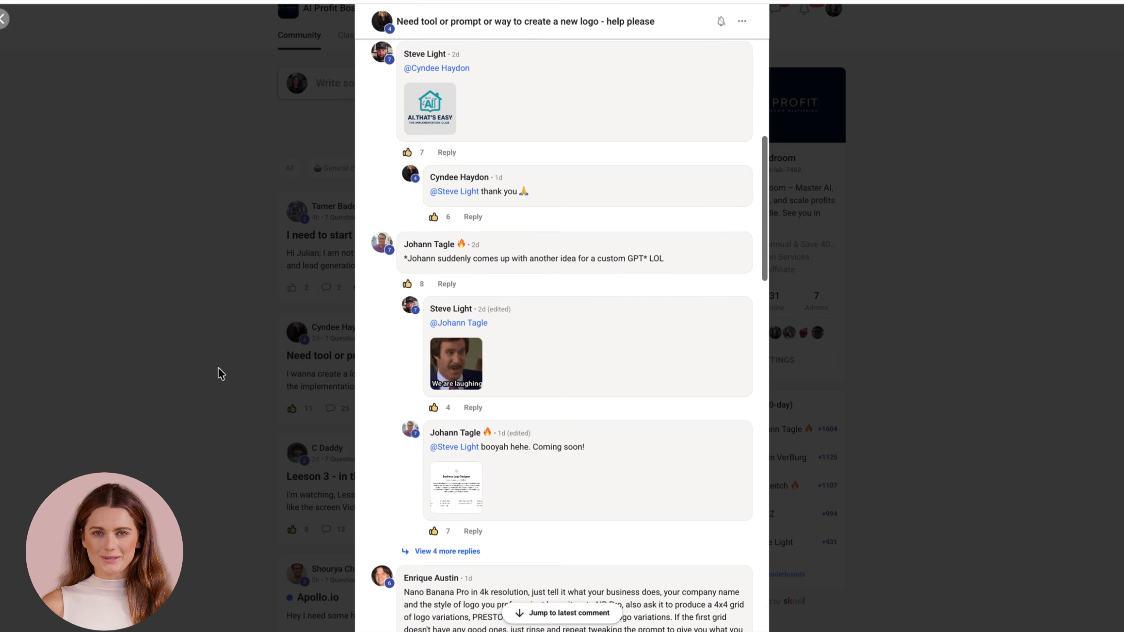
pyautogui.press('Escape')
pyautogui.scroll(5, 444, 263)
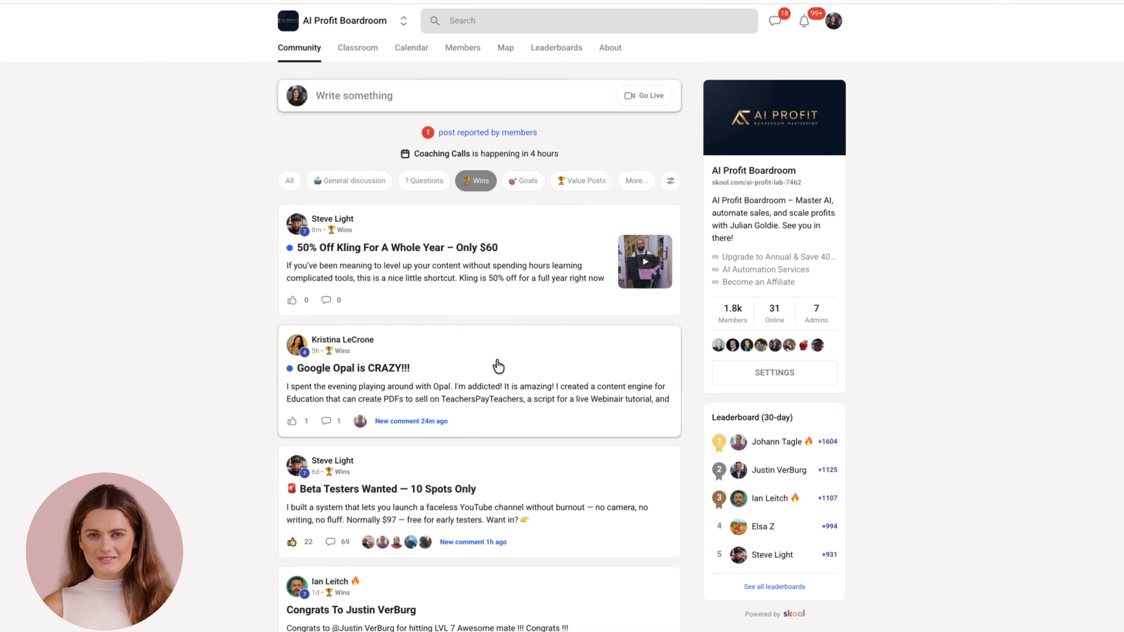
# - Filter the feed to Goals posts, then to Value Posts
pyautogui.click(526, 181)
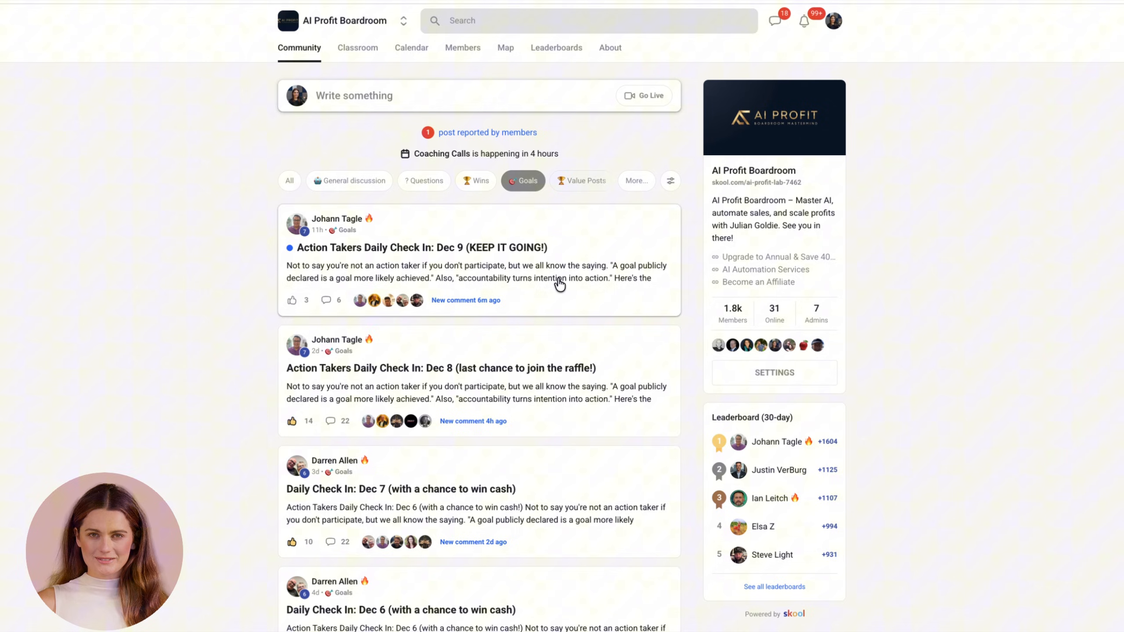
pyautogui.click(579, 183)
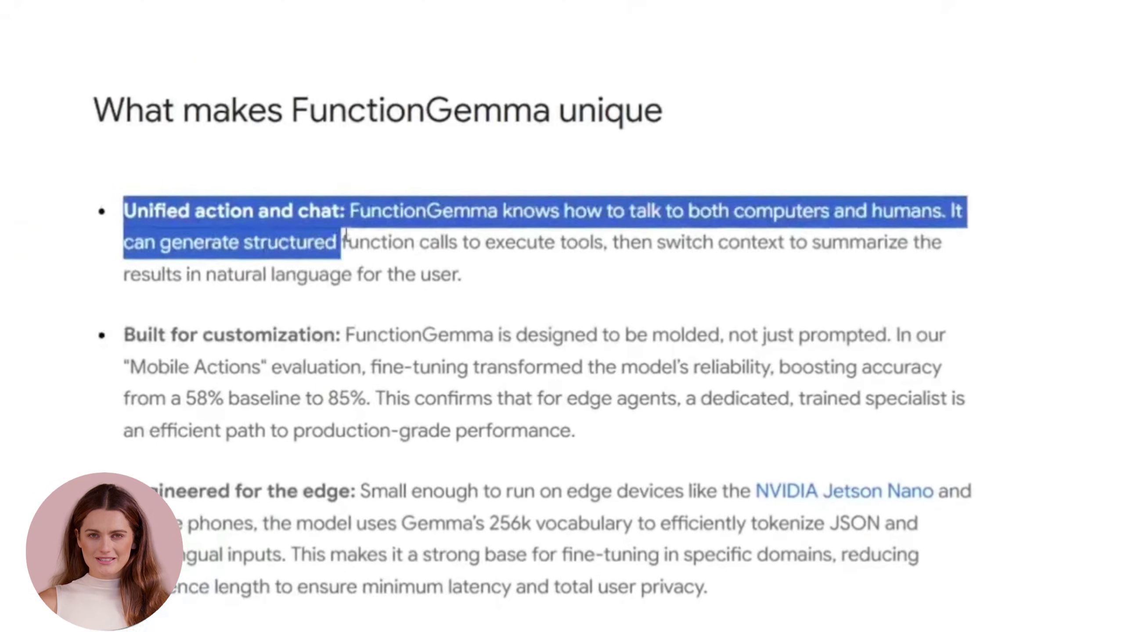
# - Highlight the Unified action and chat description, then read down through the Mobile Actions section to the phone demo
pyautogui.moveTo(343, 242); pyautogui.dragTo(125, 218)
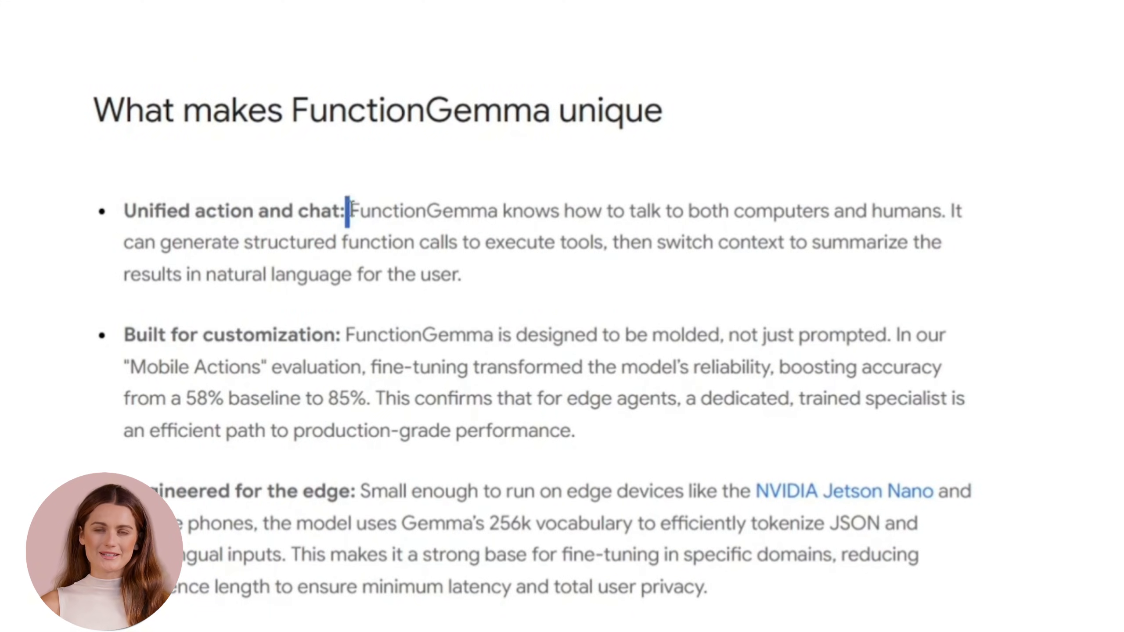
pyautogui.moveTo(351, 211); pyautogui.dragTo(466, 277)
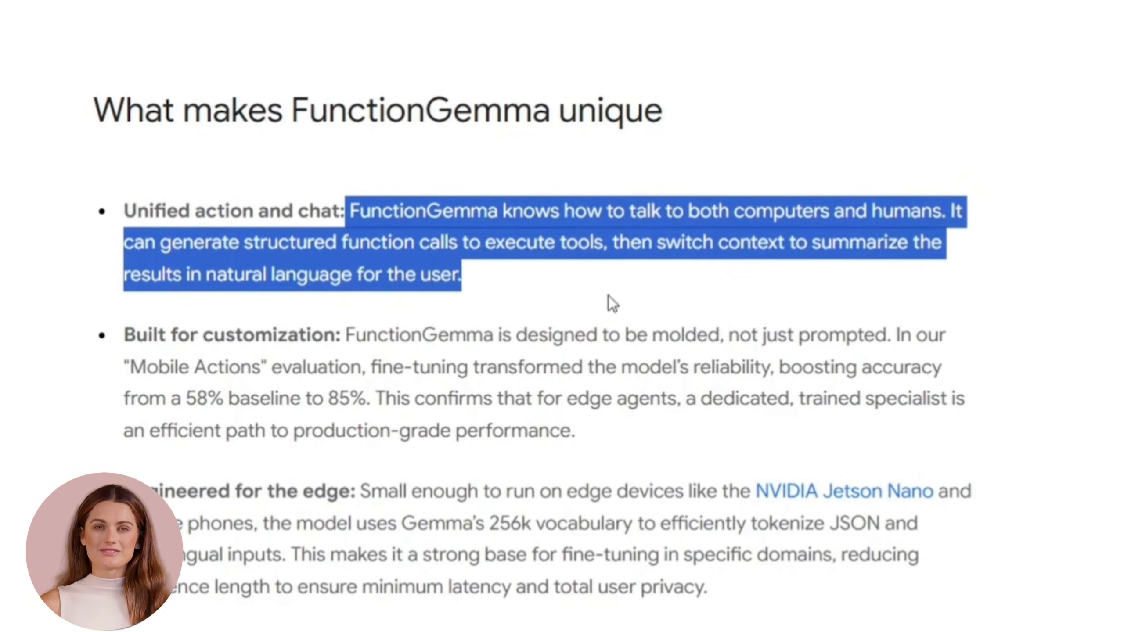
pyautogui.click(524, 273)
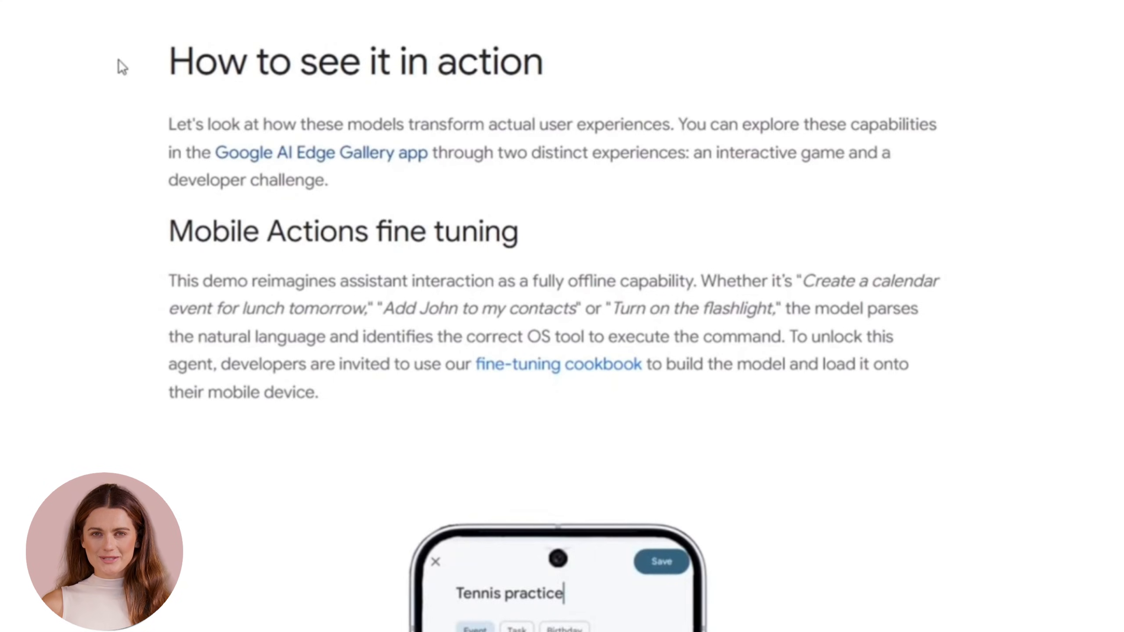
pyautogui.click(466, 290)
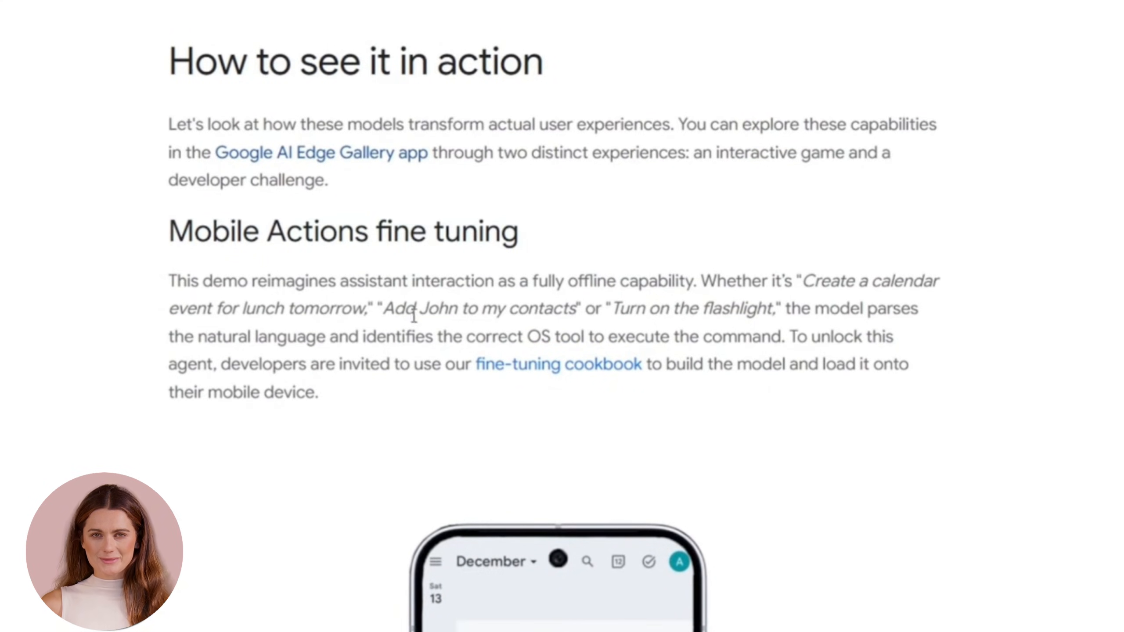
pyautogui.moveTo(139, 283); pyautogui.dragTo(458, 412)
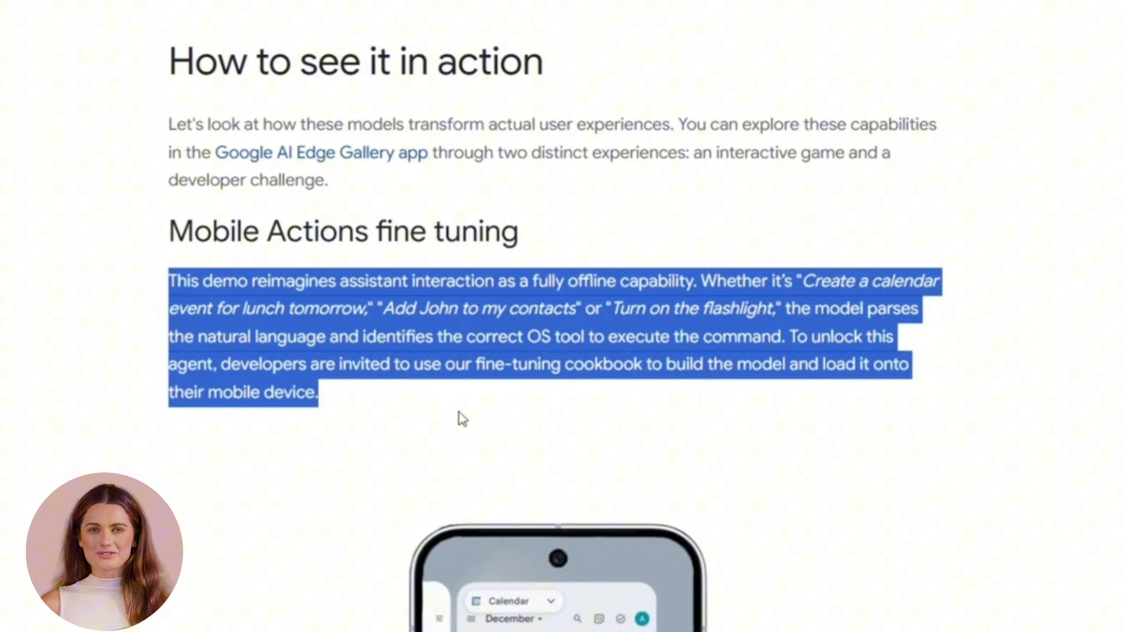
pyautogui.click(458, 411)
pyautogui.scroll(-4, 522, 335)
pyautogui.scroll(3, 522, 336)
pyautogui.scroll(2, 521, 336)
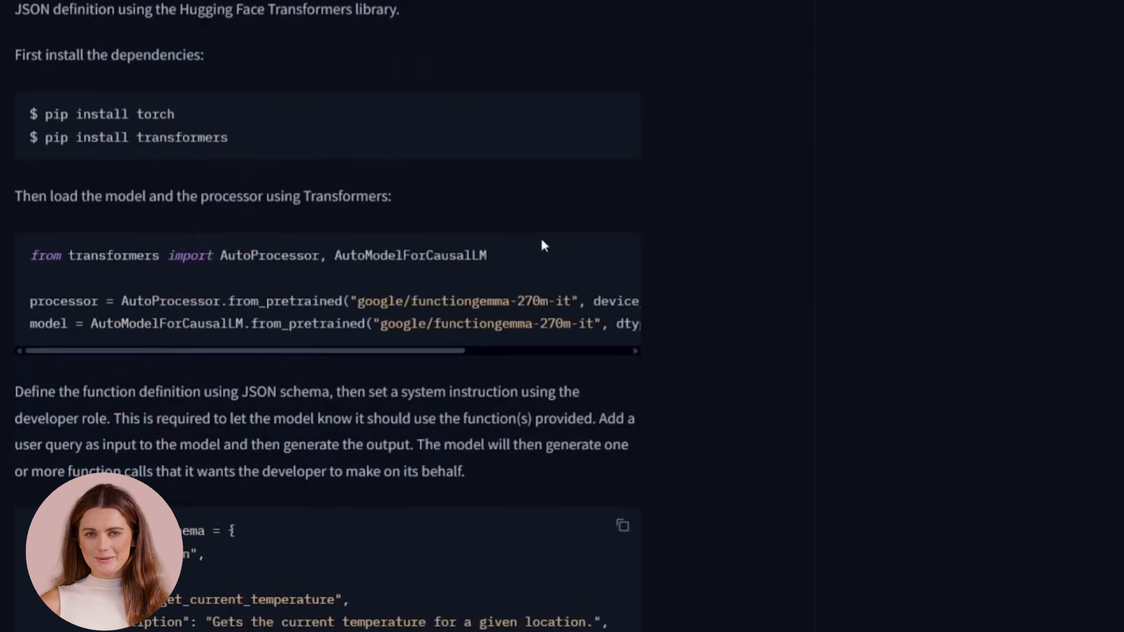
pyautogui.scroll(5, 485, 230)
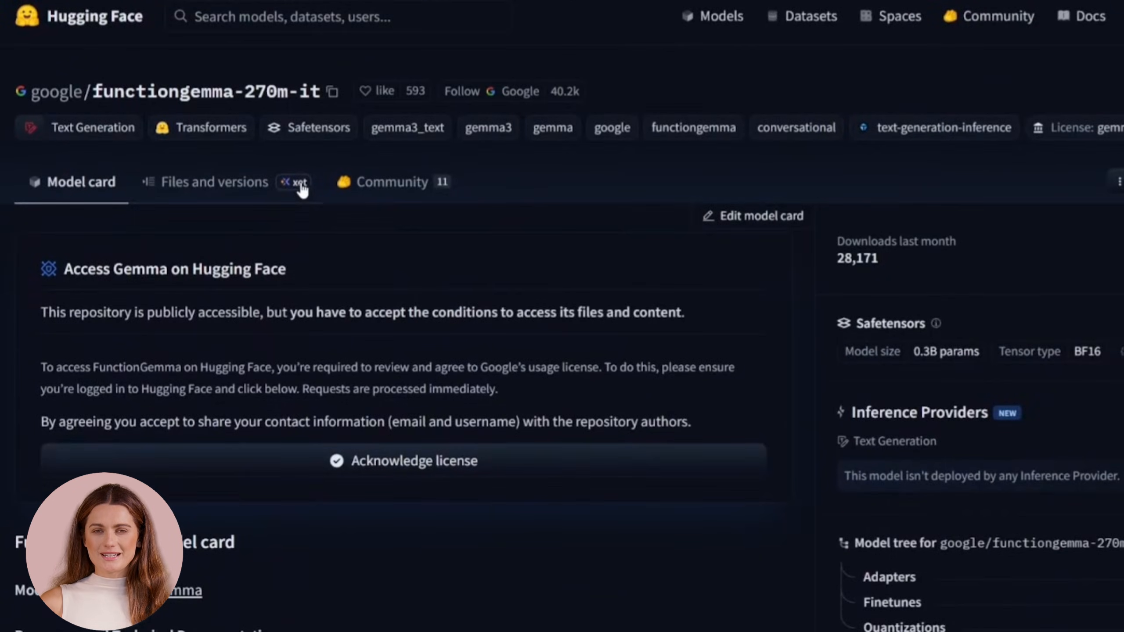
# - Show the Files and versions listing of the google/functiongemma-270m-it repository
pyautogui.click(215, 182)
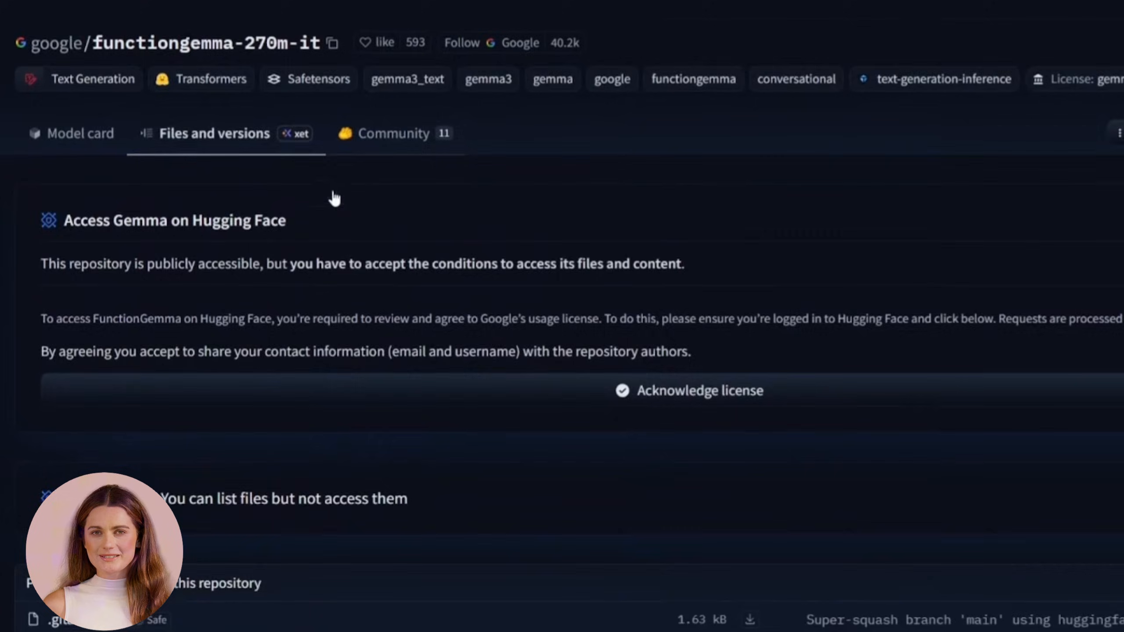
pyautogui.scroll(-5, 674, 326)
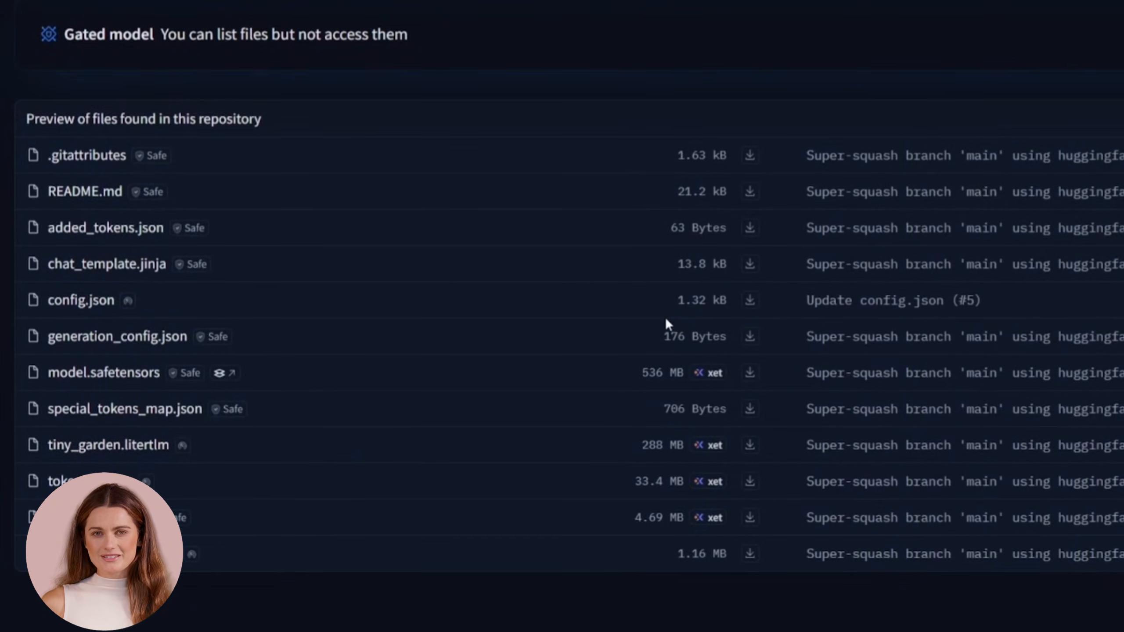
pyautogui.scroll(2, 667, 316)
pyautogui.scroll(3, 655, 321)
pyautogui.scroll(2, 580, 274)
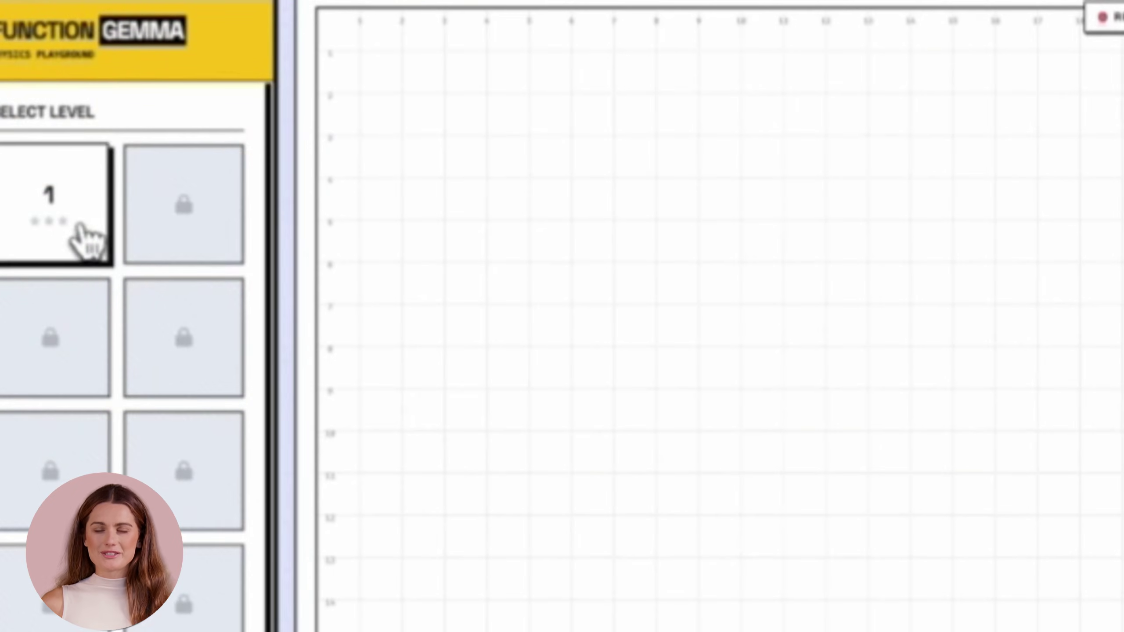
# - Run the first tutorial level so the ball reaches the goal and Level 2 loads
pyautogui.click(85, 237)
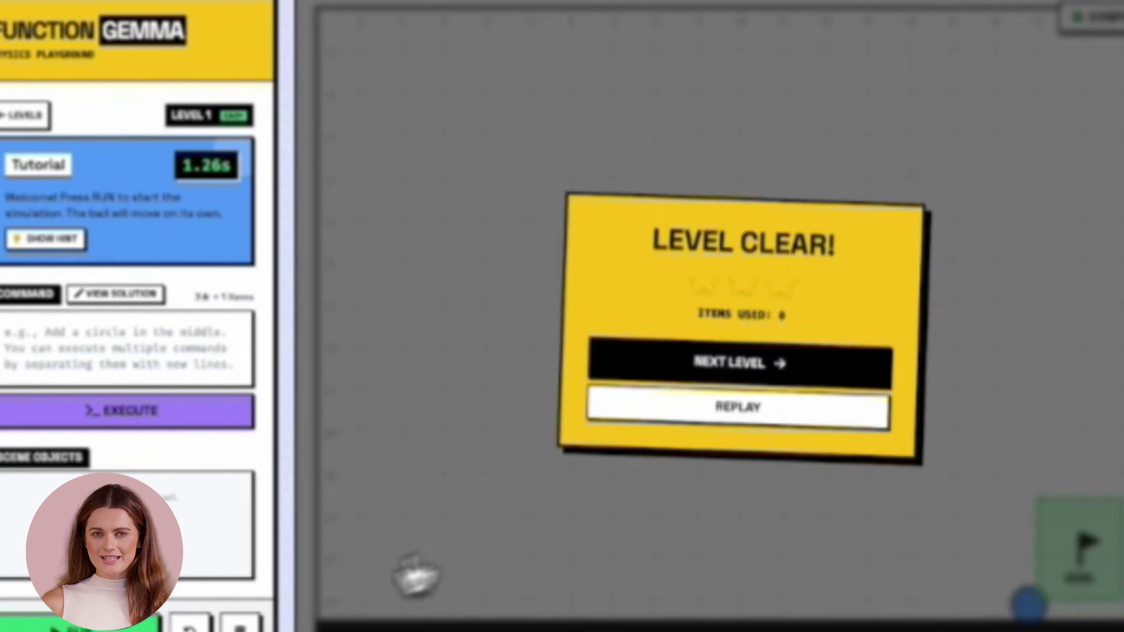
pyautogui.click(760, 391)
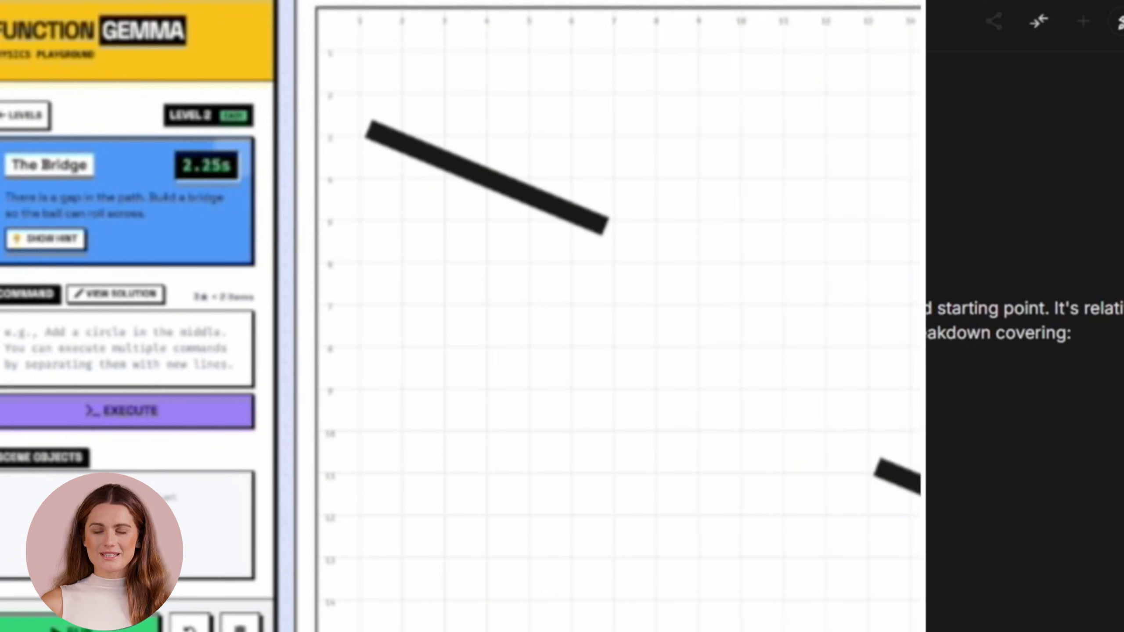
pyautogui.scroll(-3, 592, 431)
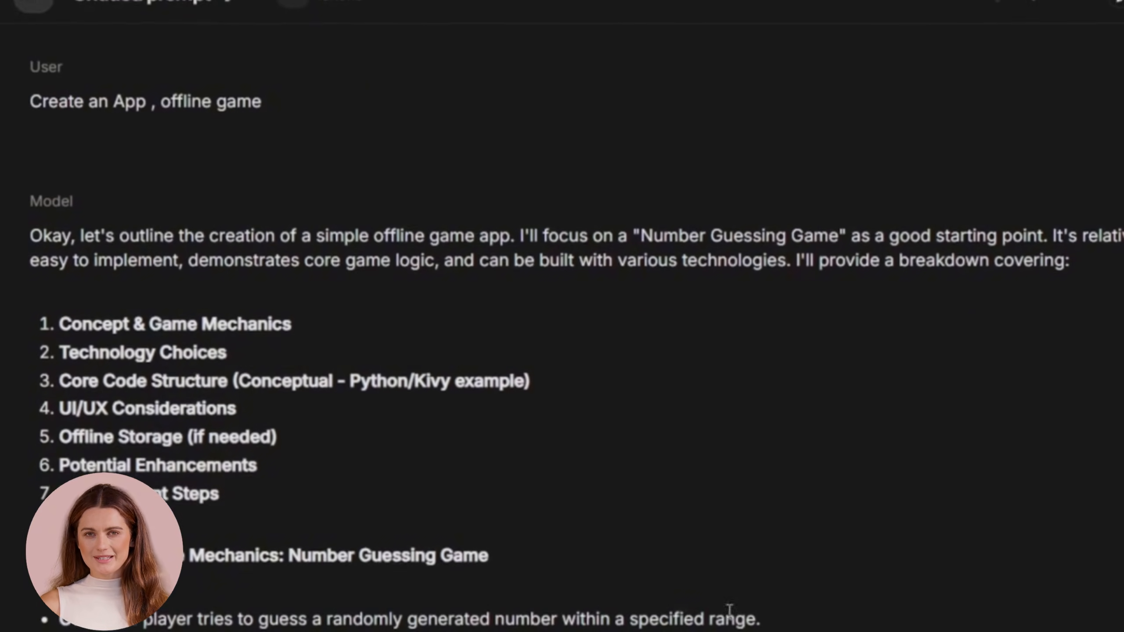
pyautogui.scroll(-3, 587, 399)
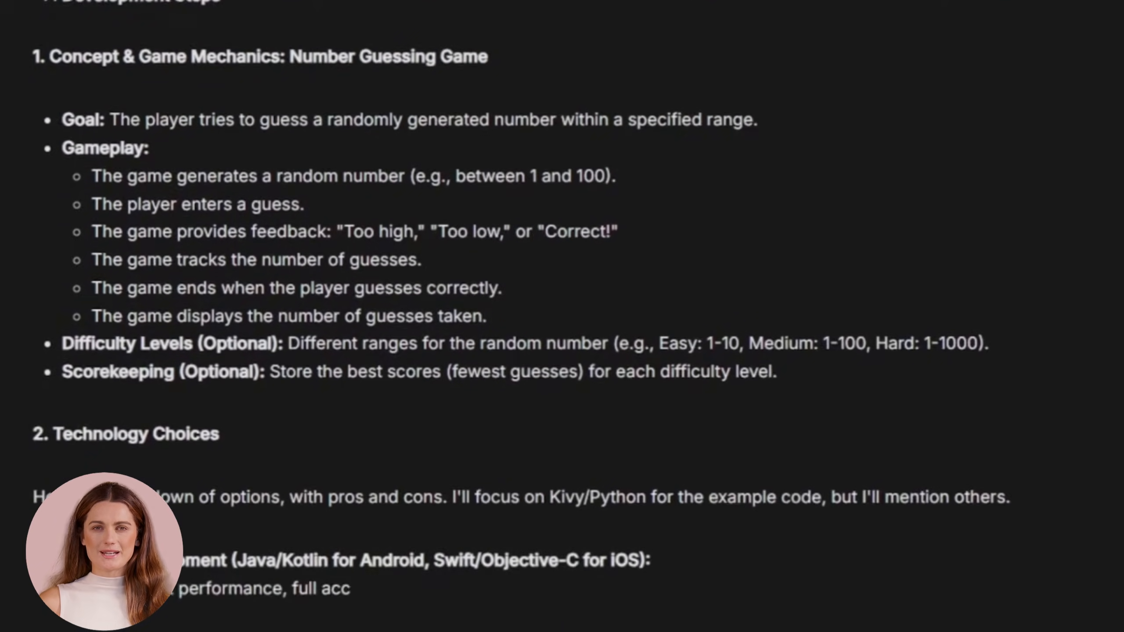
pyautogui.scroll(-3, 586, 399)
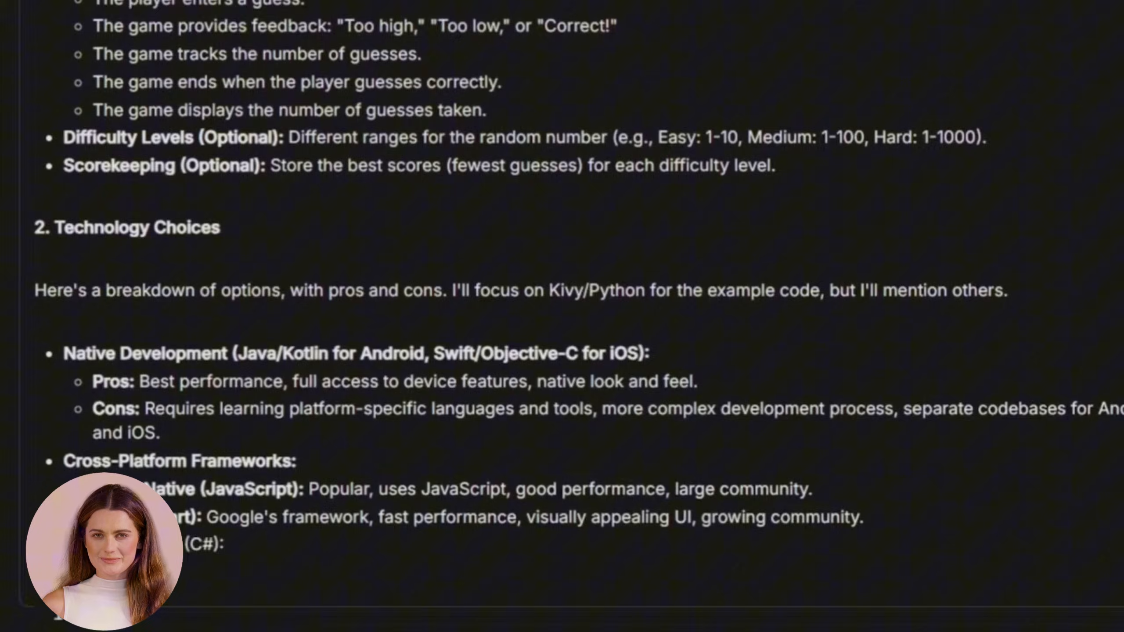
pyautogui.scroll(-2, 586, 399)
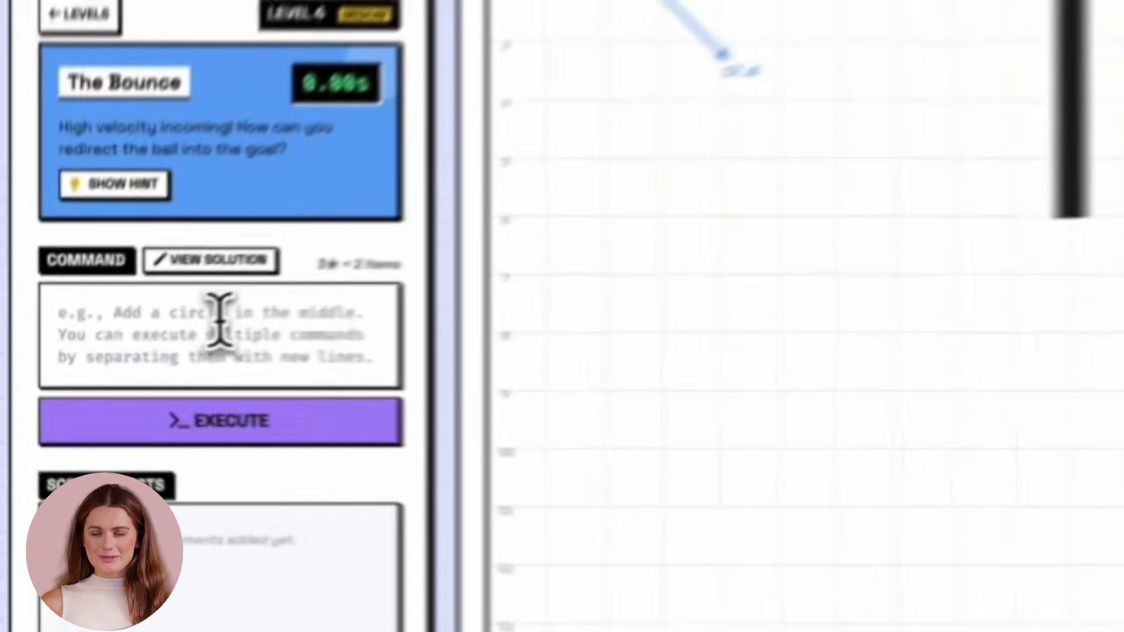
# - Execute the command 'add a wide line at the bottom' on The Bounce level
pyautogui.click(131, 351)
pyautogui.write('add a wide line at the bottom')
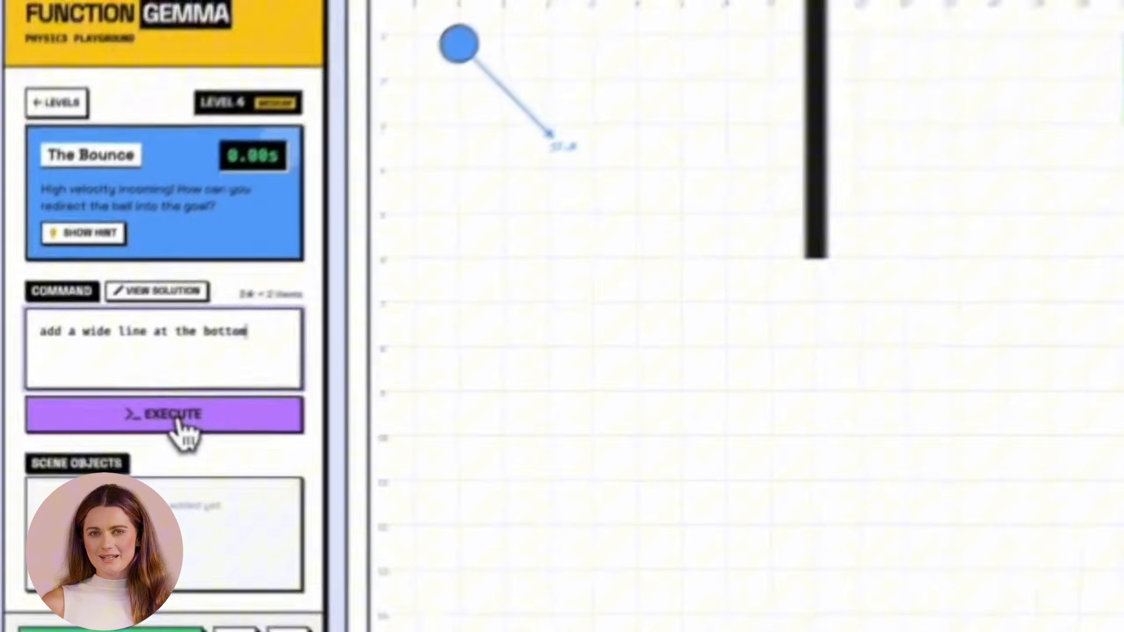
pyautogui.click(260, 426)
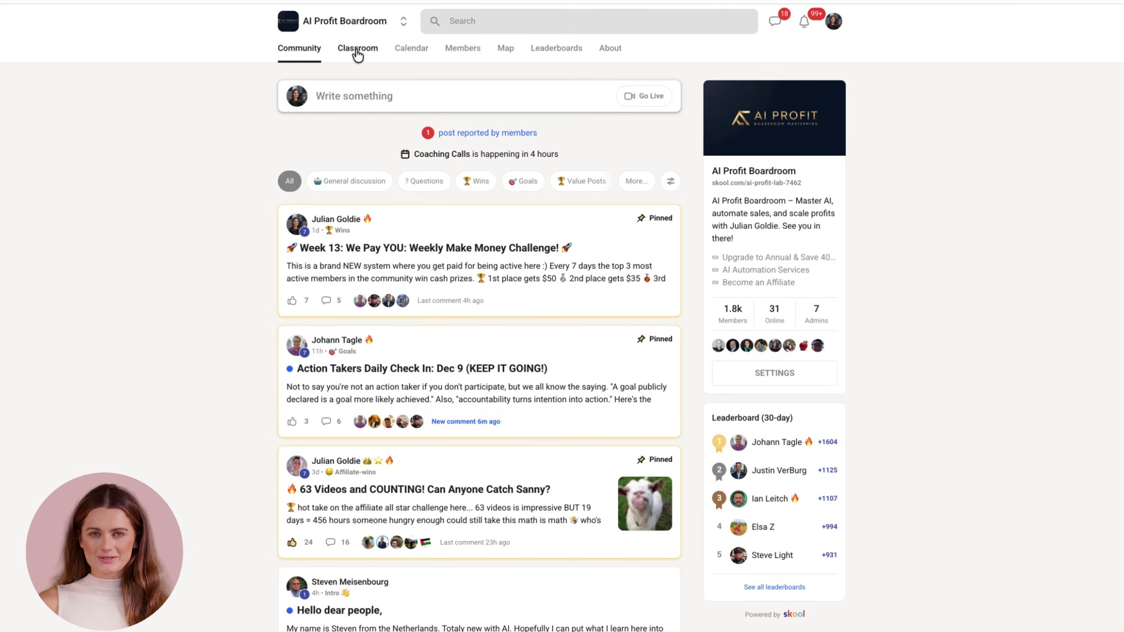
# - In the Classroom's N8N Templates & Workflows course, browse the scraping lessons: Google Trends Extractor, FireCrawl Reddit Bot, Perplexity Scraper, sitemap-to-CSV and live-page scraping
pyautogui.click(358, 48)
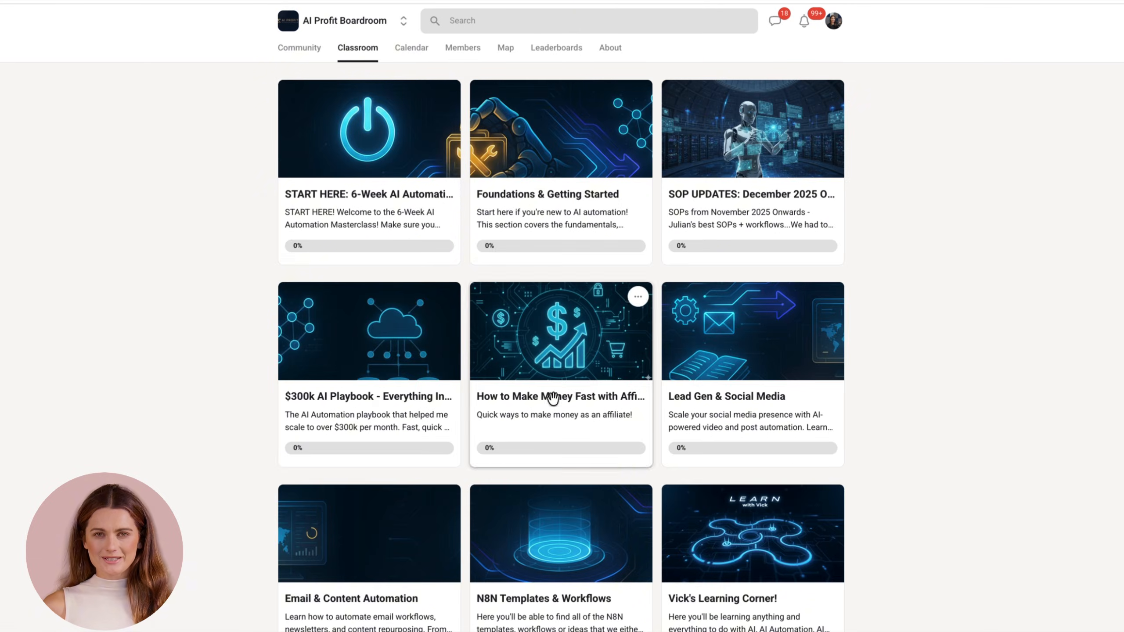
pyautogui.click(589, 572)
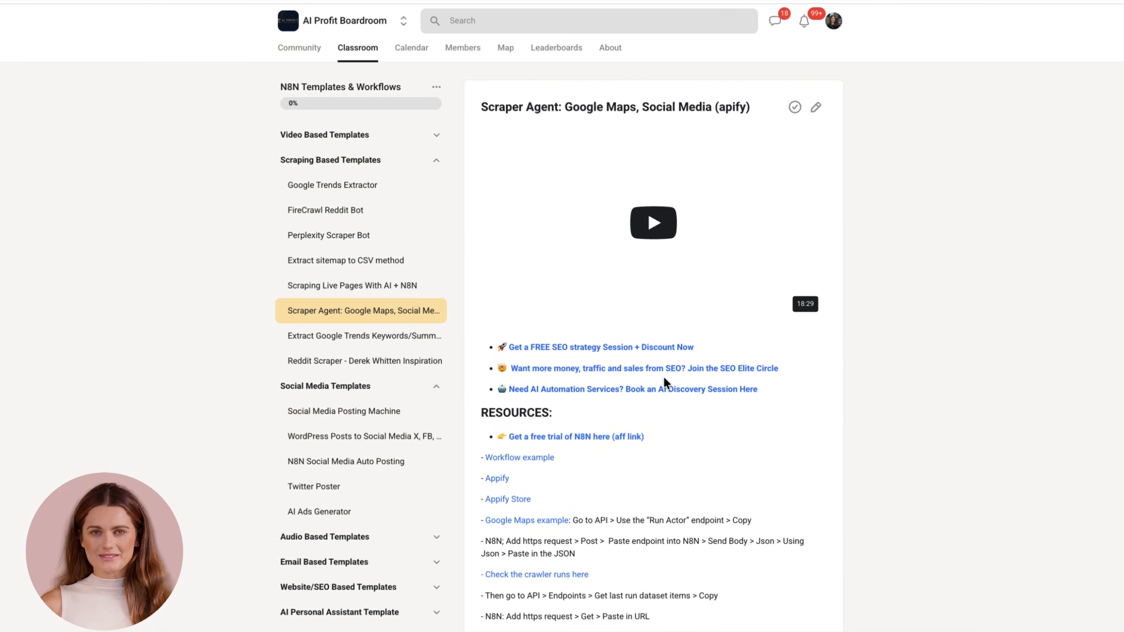
pyautogui.click(365, 188)
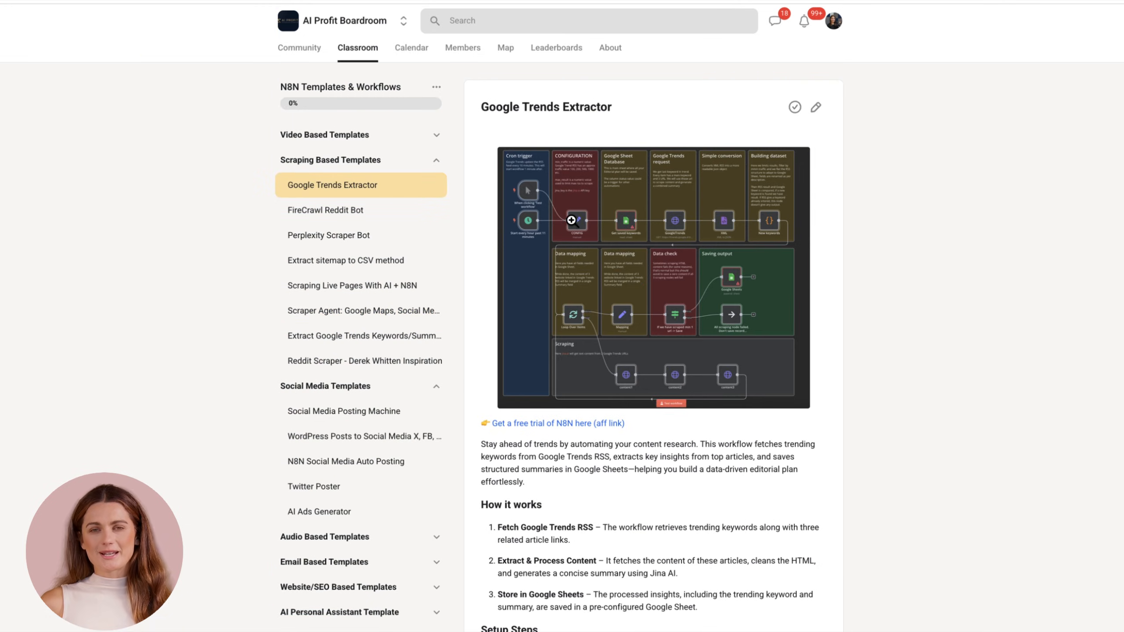
pyautogui.click(369, 215)
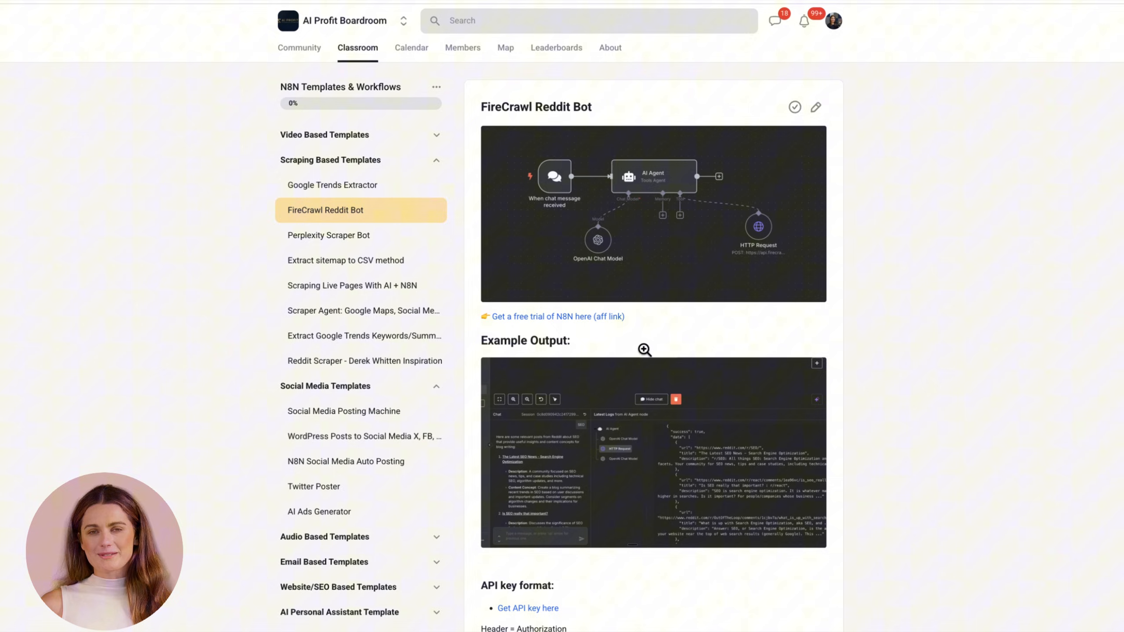
pyautogui.click(328, 235)
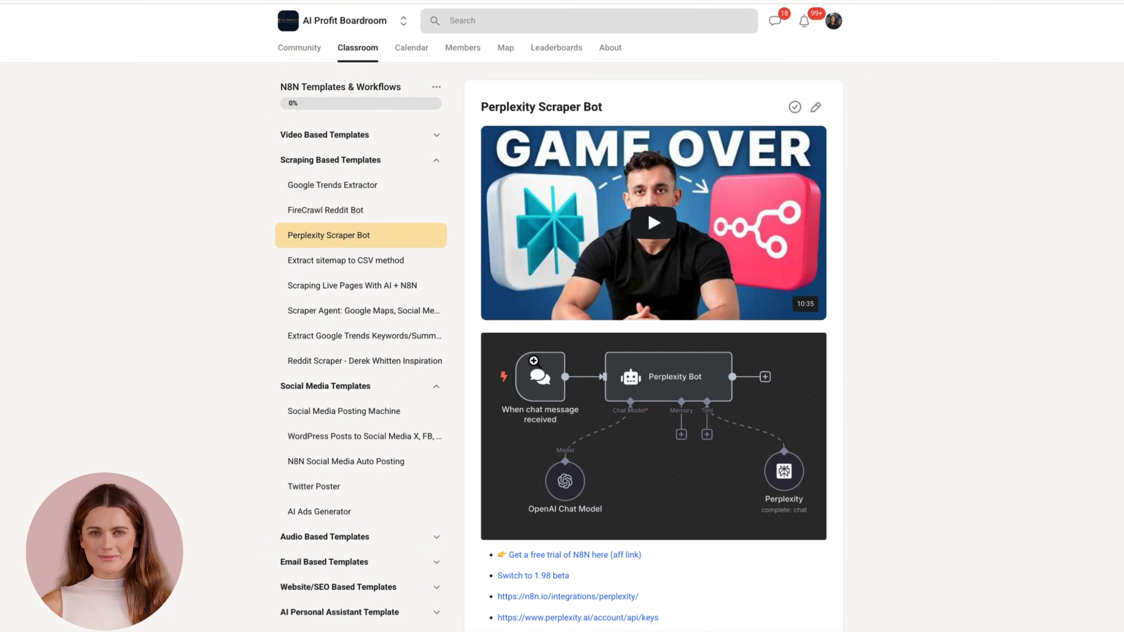
pyautogui.click(441, 255)
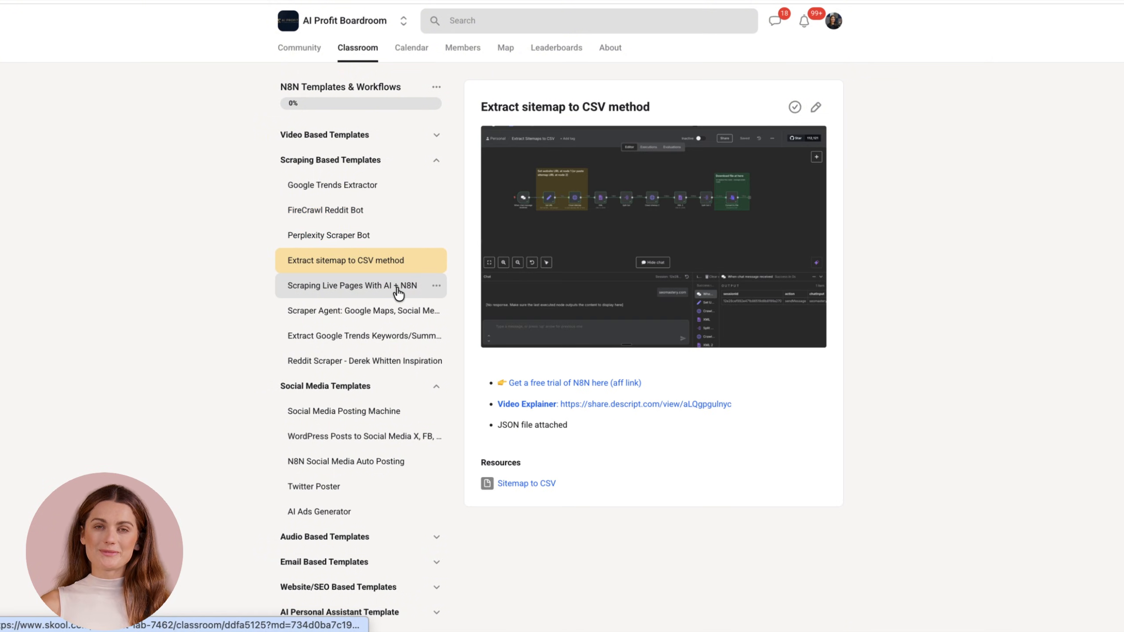
pyautogui.click(398, 291)
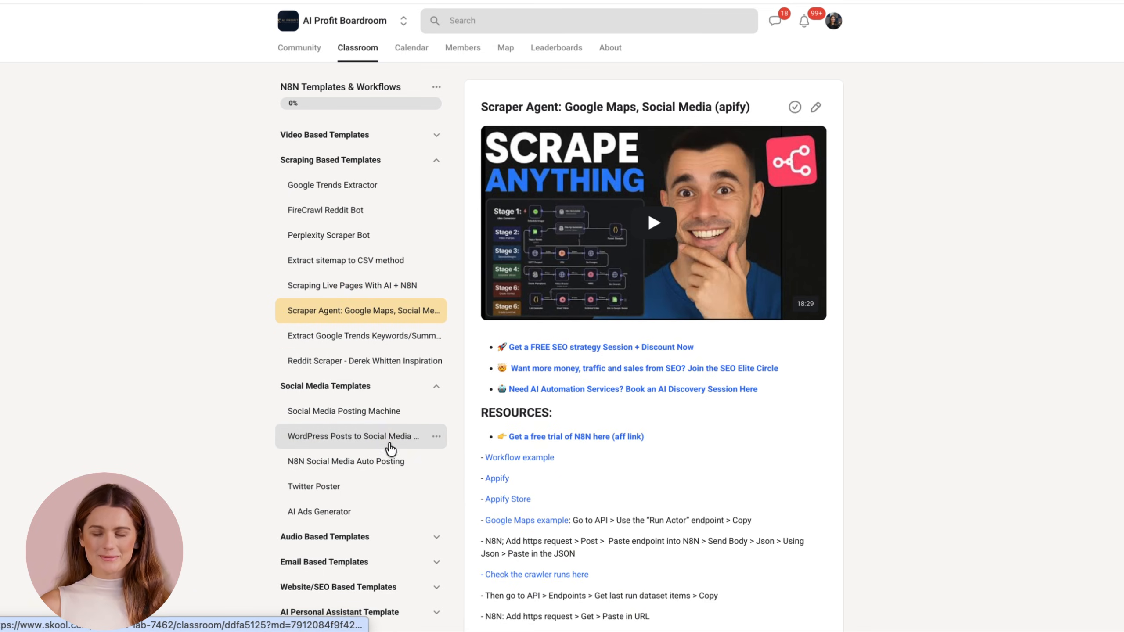
# - Browse the social media posting lessons through Twitter Poster, then expand the Audio, Email and remaining template sections
pyautogui.click(383, 413)
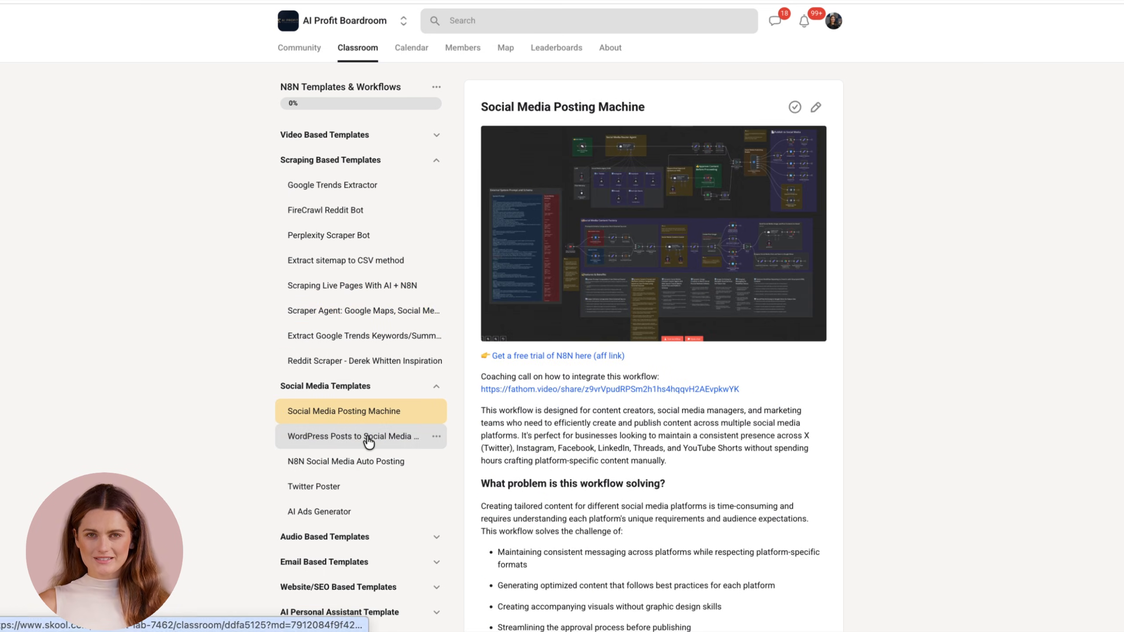
pyautogui.click(367, 437)
pyautogui.click(352, 461)
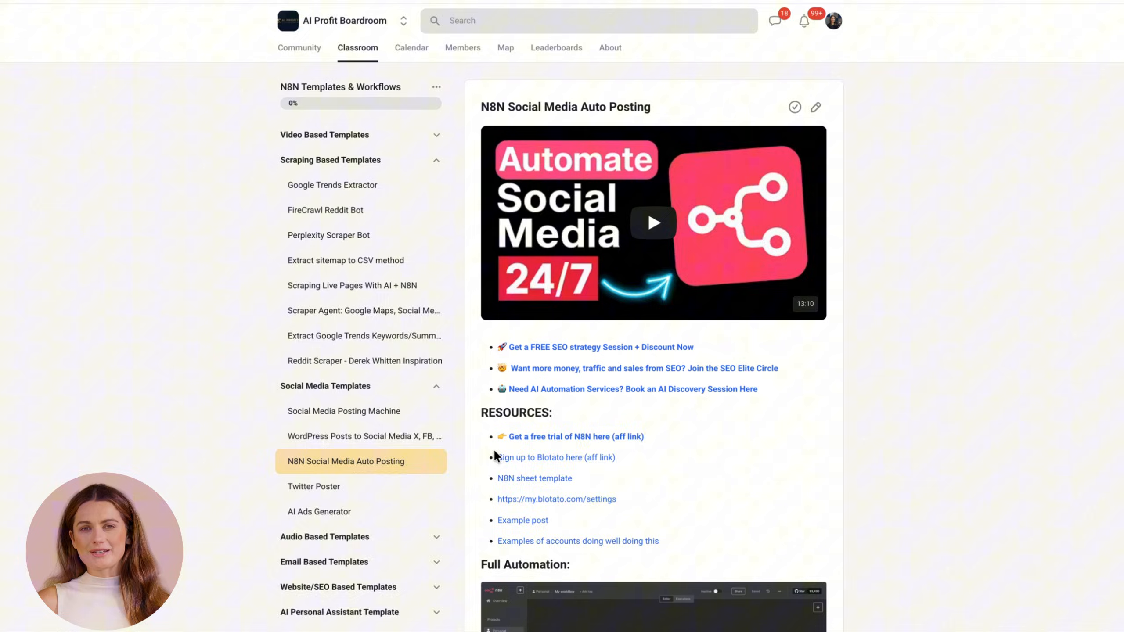
pyautogui.scroll(-4, 495, 456)
pyautogui.click(380, 123)
pyautogui.scroll(-3, 563, 264)
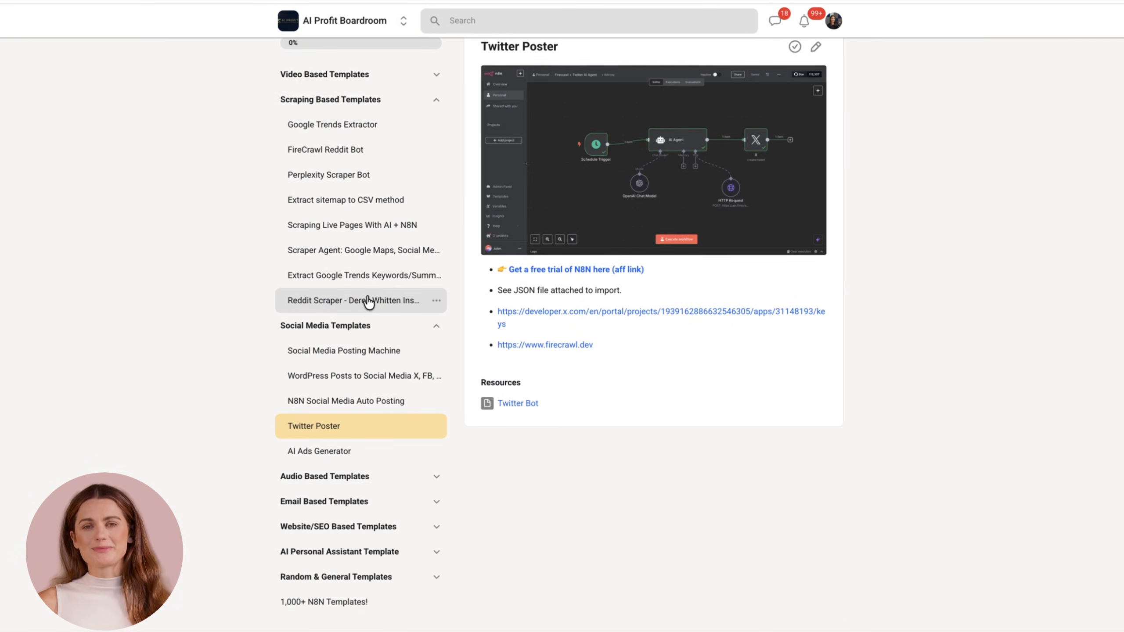
pyautogui.click(399, 479)
pyautogui.click(399, 499)
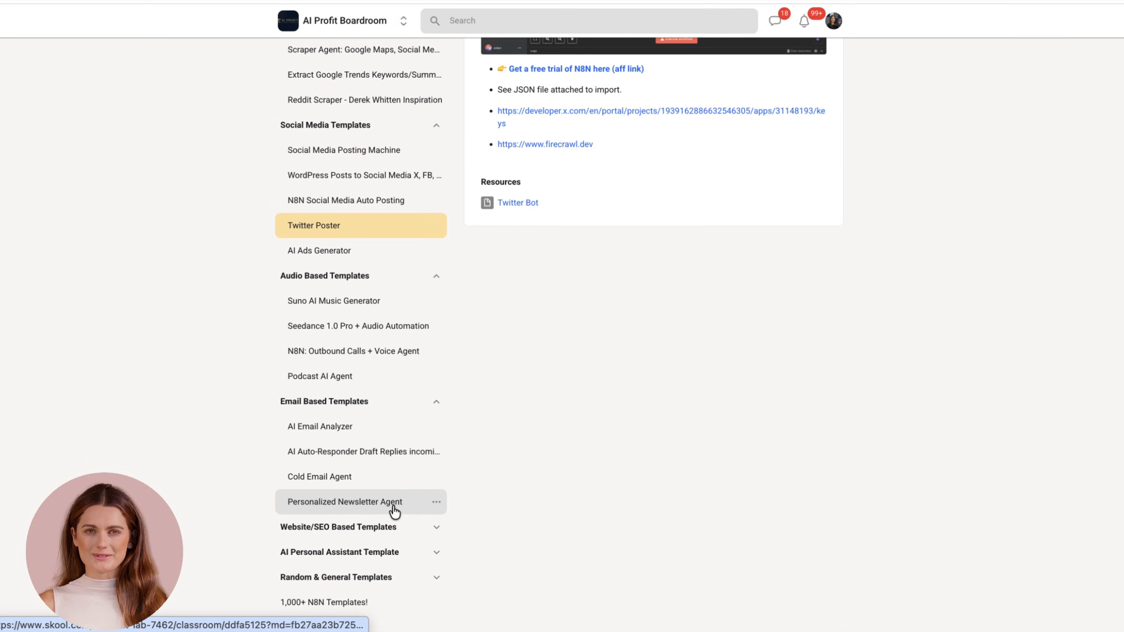
pyautogui.scroll(-2, 396, 510)
pyautogui.click(396, 519)
pyautogui.scroll(-2, 386, 526)
pyautogui.click(377, 560)
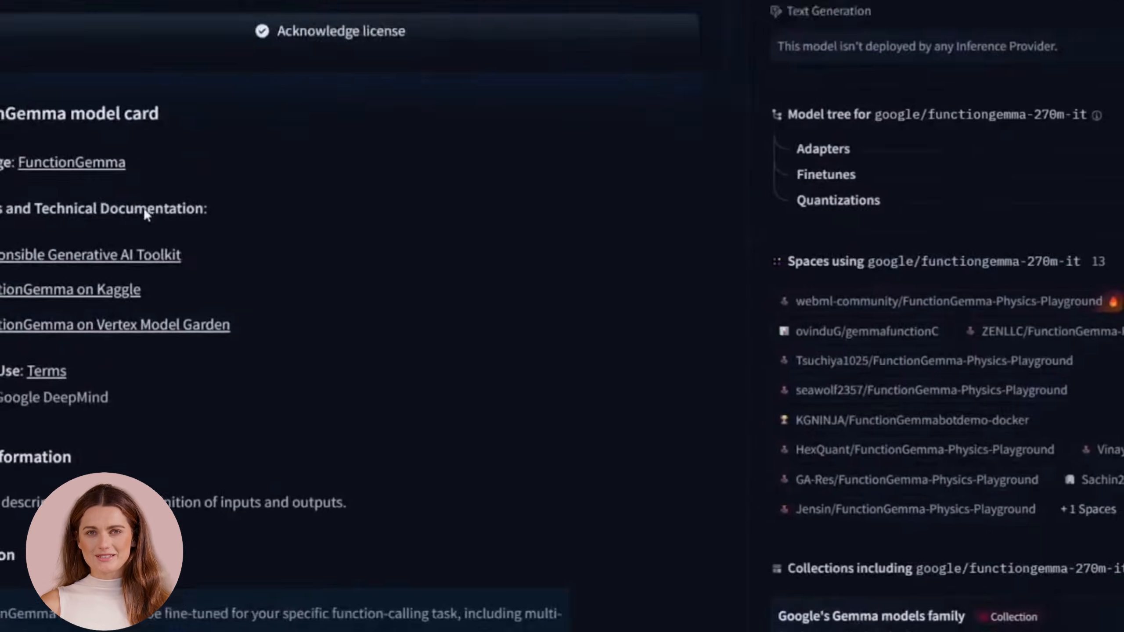
pyautogui.scroll(-5, 434, 232)
pyautogui.scroll(-5, 397, 232)
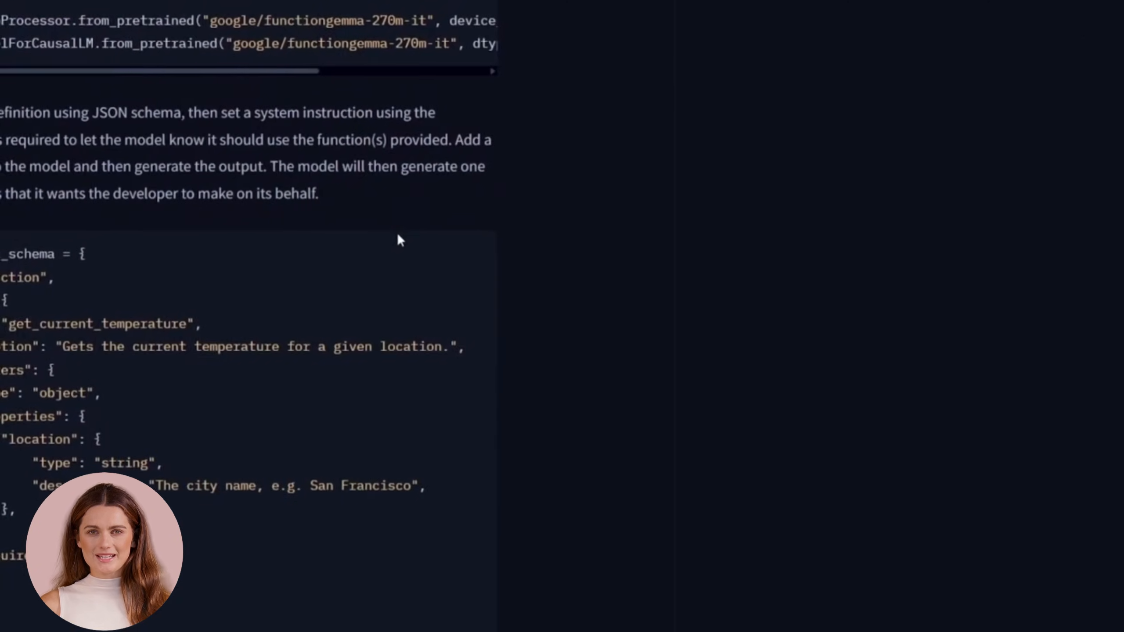
pyautogui.scroll(-5, 380, 232)
pyautogui.scroll(-5, 360, 232)
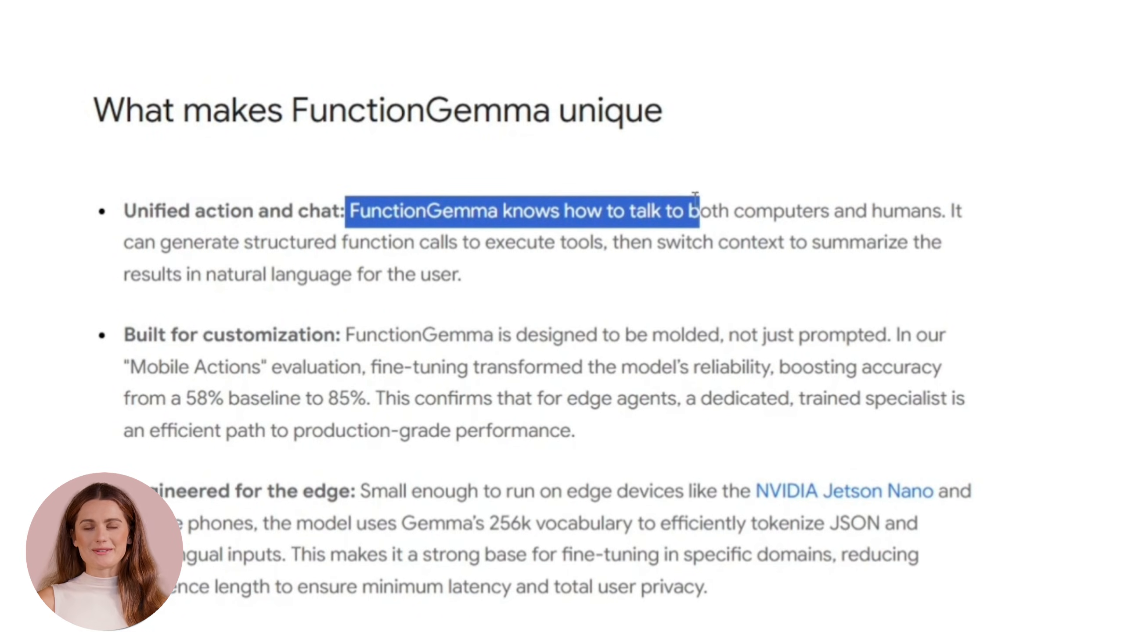
pyautogui.moveTo(694, 201); pyautogui.dragTo(172, 264)
pyautogui.moveTo(350, 211); pyautogui.dragTo(362, 212)
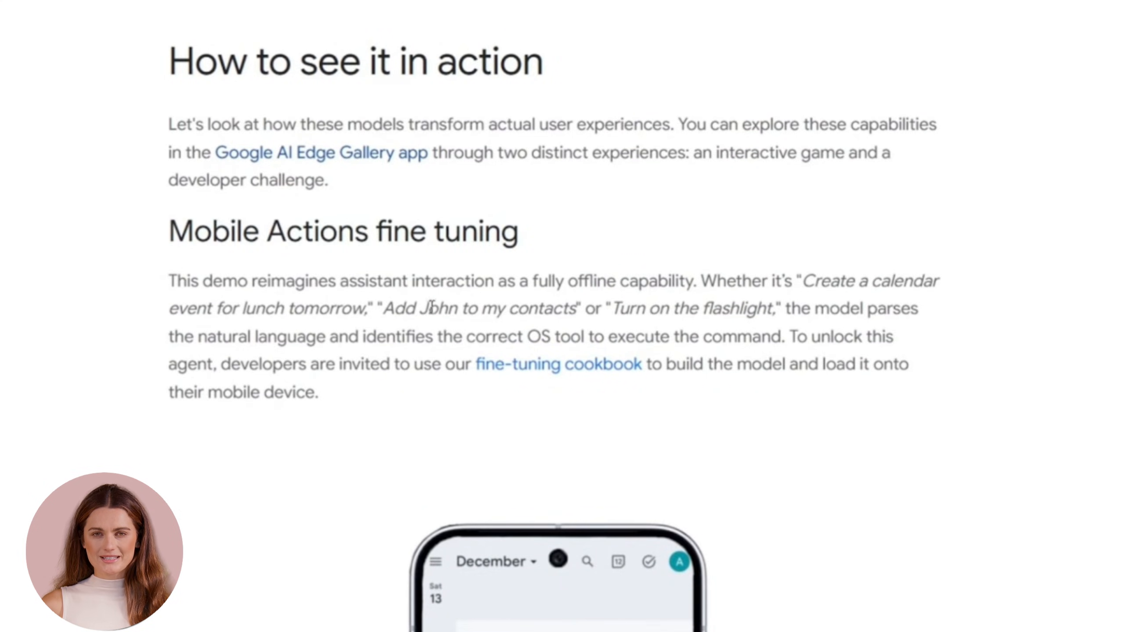
pyautogui.moveTo(325, 295); pyautogui.dragTo(456, 417)
pyautogui.click(456, 417)
pyautogui.scroll(-5, 462, 332)
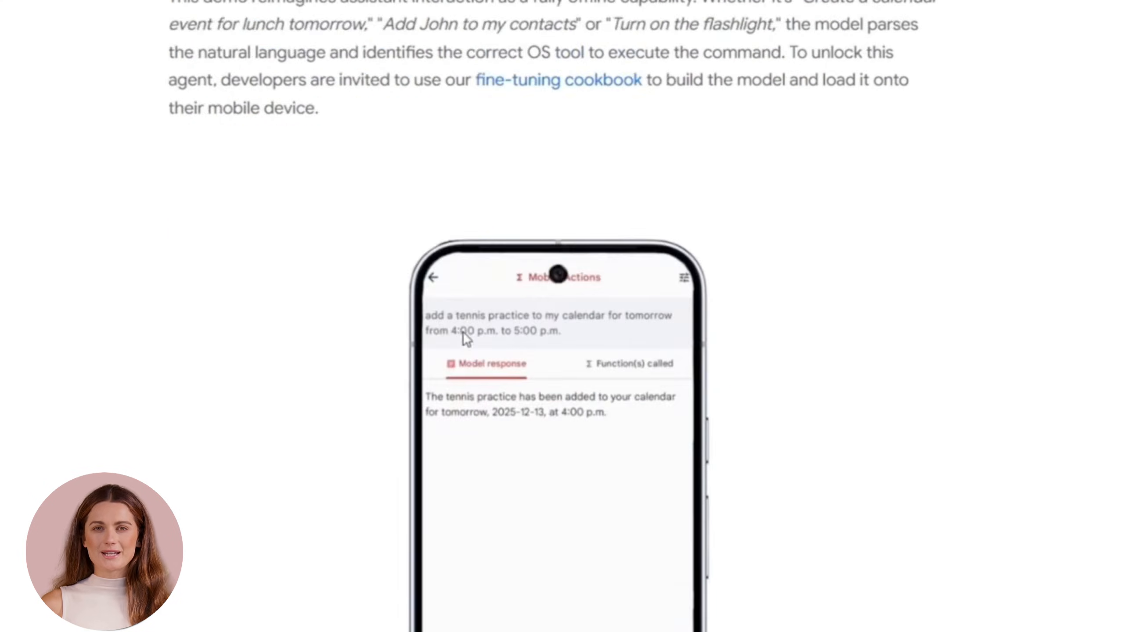
pyautogui.scroll(2, 563, 366)
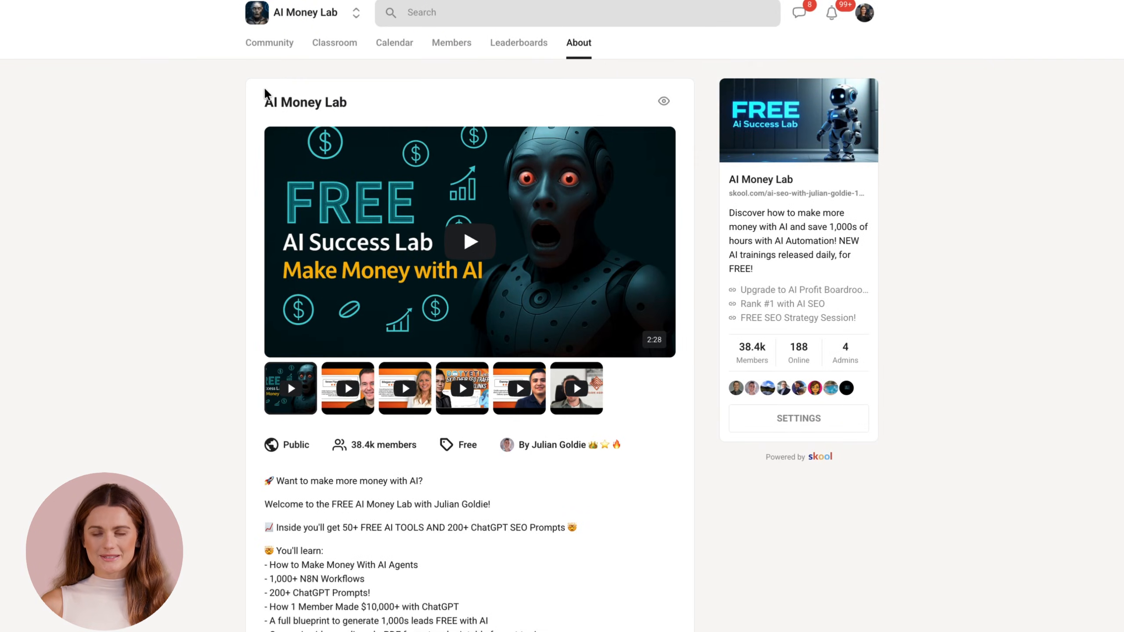